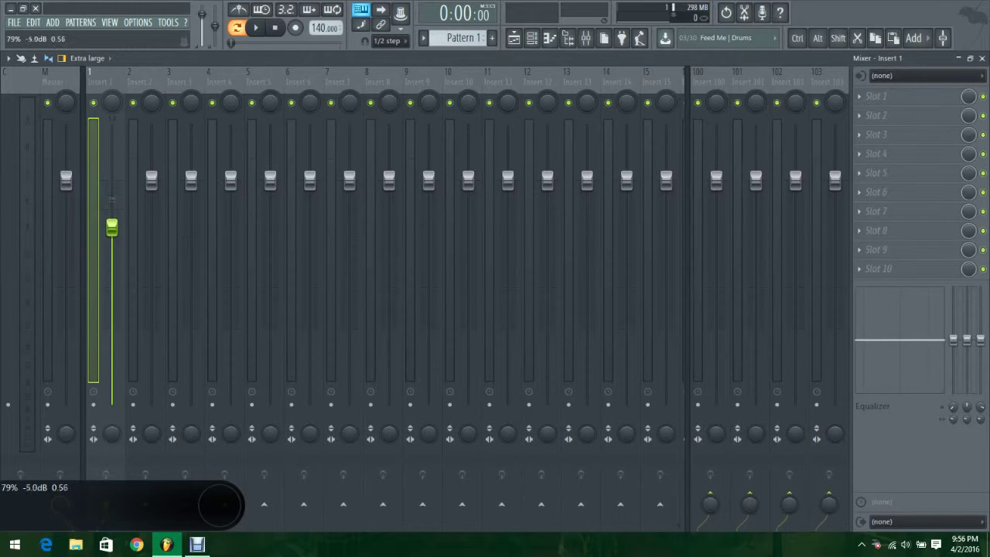
- Load Fruity Parametric EQ 2 into effect slots 1 and 3 of mixer Insert 1
click(874, 95)
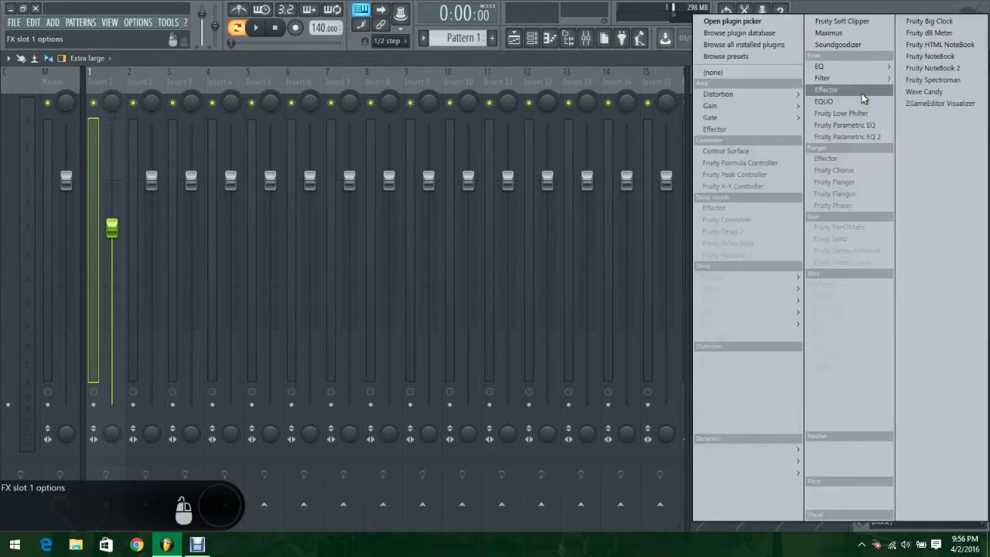
click(872, 138)
click(872, 137)
click(867, 137)
click(871, 153)
click(665, 62)
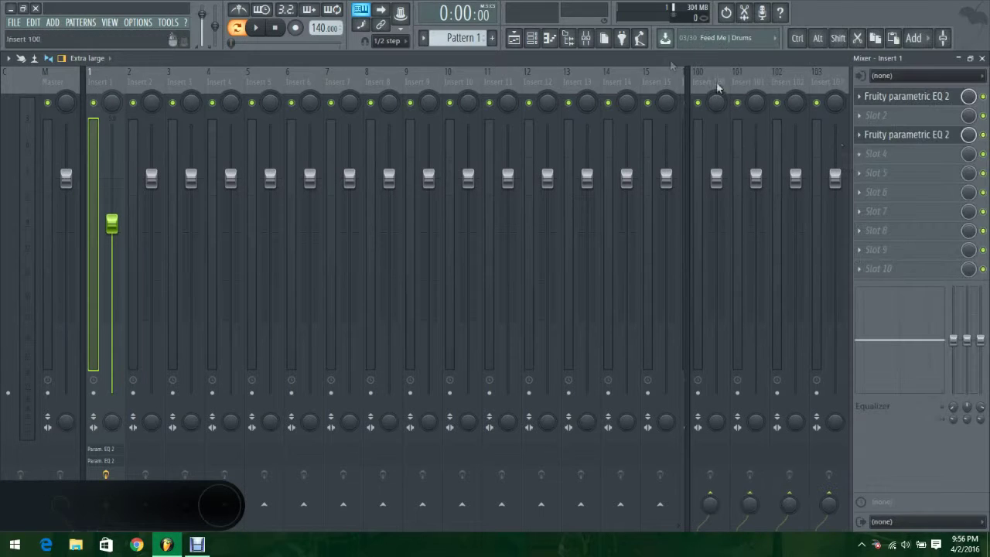
- Add Fruity Chorus to slot 4 and Vocodex to slot 2 of Insert 1
click(862, 159)
click(858, 169)
click(869, 116)
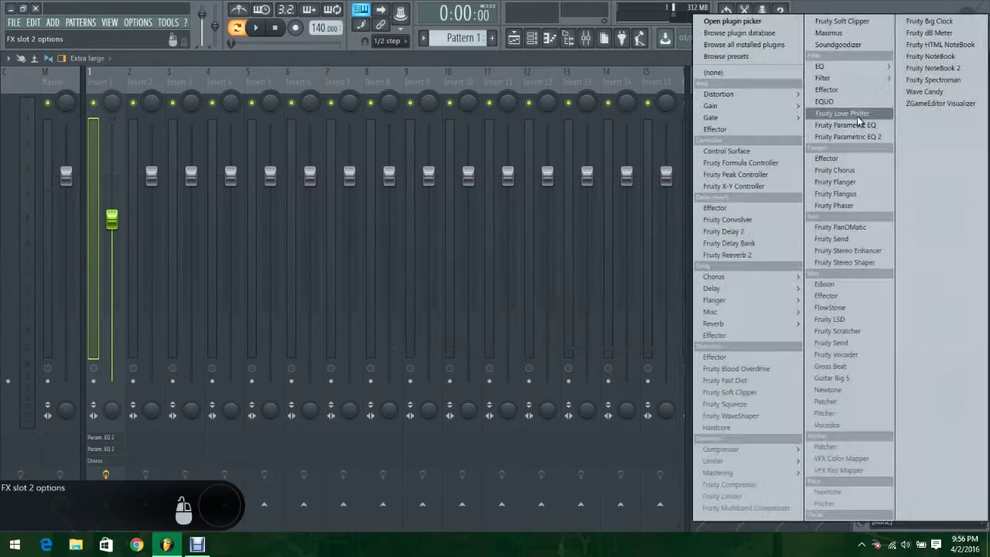
click(828, 424)
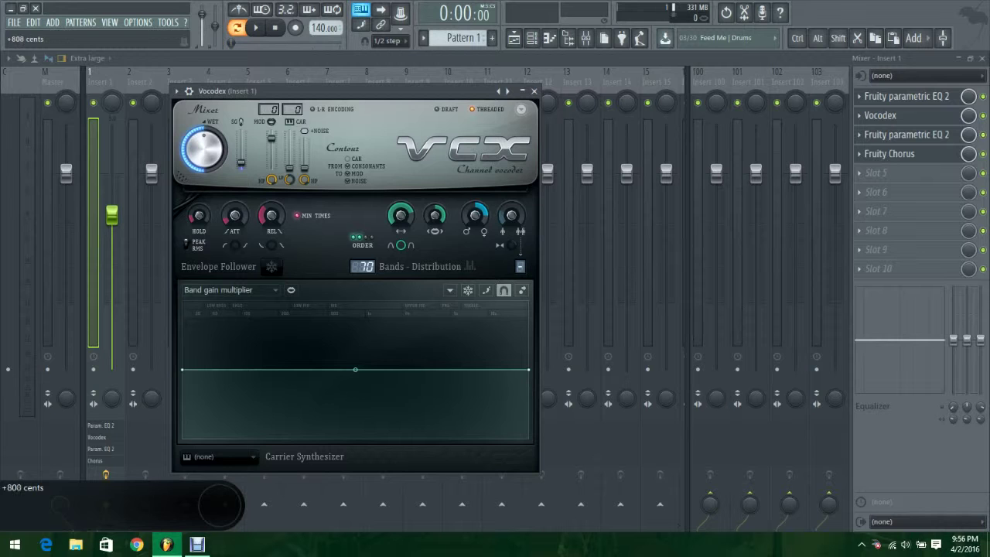
click(537, 92)
- Set band 1 of the slot 1 EQ to High pass with a steeper slope and a lower cutoff frequency
click(947, 96)
right_click(130, 292)
mouse_move(146, 312)
click(204, 347)
drag(364, 219, 369, 385)
scroll(363, 356, down, 3)
drag(369, 350, 369, 363)
- Set band 7 of the slot 1 EQ to Low pass with a steep slope and a higher cutoff frequency
right_click(293, 280)
mouse_move(313, 312)
click(365, 324)
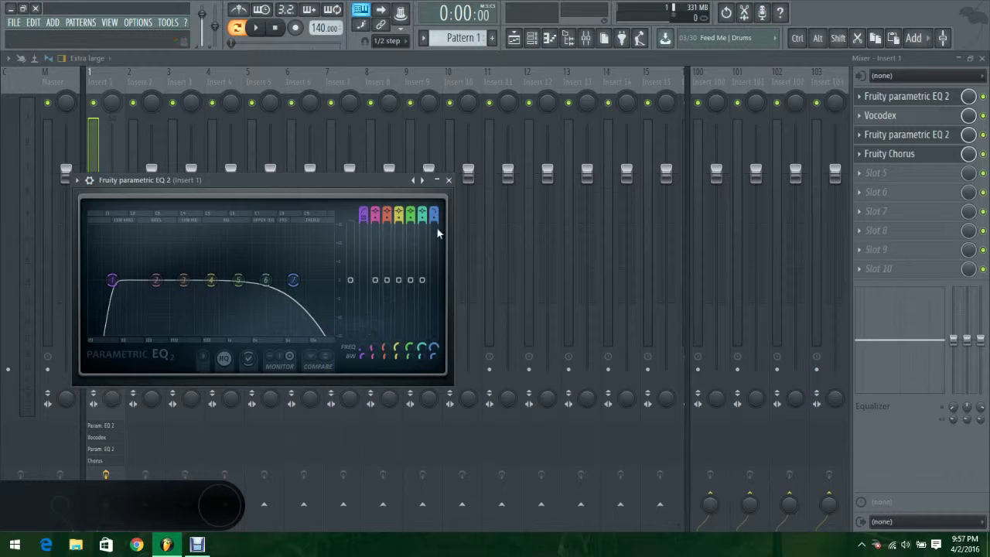
drag(430, 352, 430, 338)
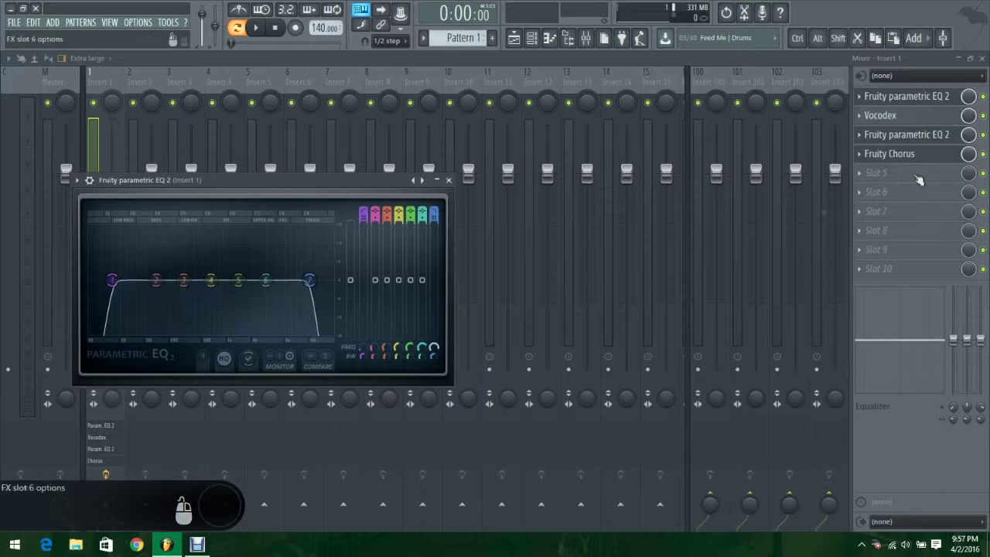
- Set band 1 of the slot 3 EQ to a steep High pass with its cutoff at about 40 Hz
click(906, 135)
right_click(375, 273)
mouse_move(393, 305)
click(441, 340)
drag(609, 212, 609, 194)
drag(607, 342, 607, 350)
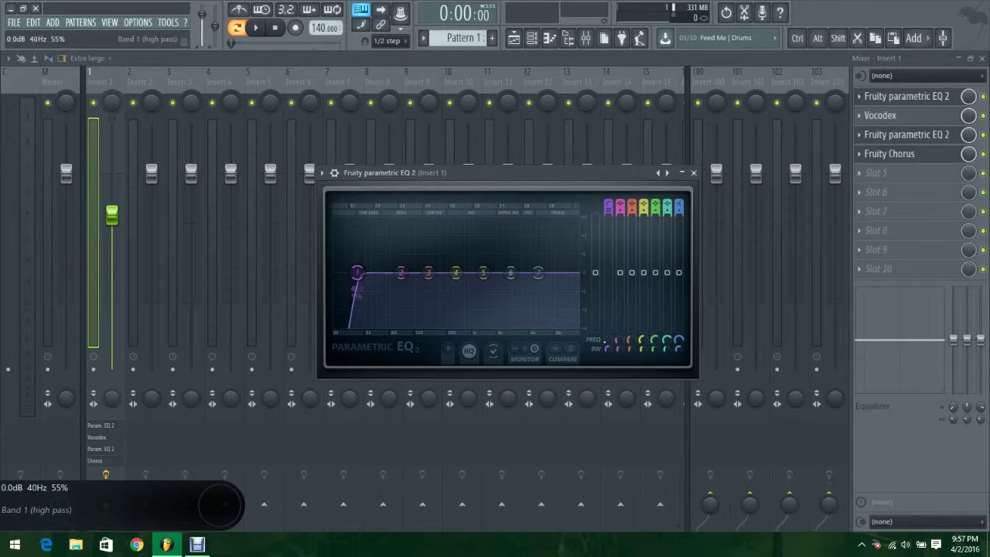
- Set band 7 of the slot 3 EQ to a steep Low pass with its cutoff at about 10005 Hz
right_click(537, 273)
mouse_move(567, 306)
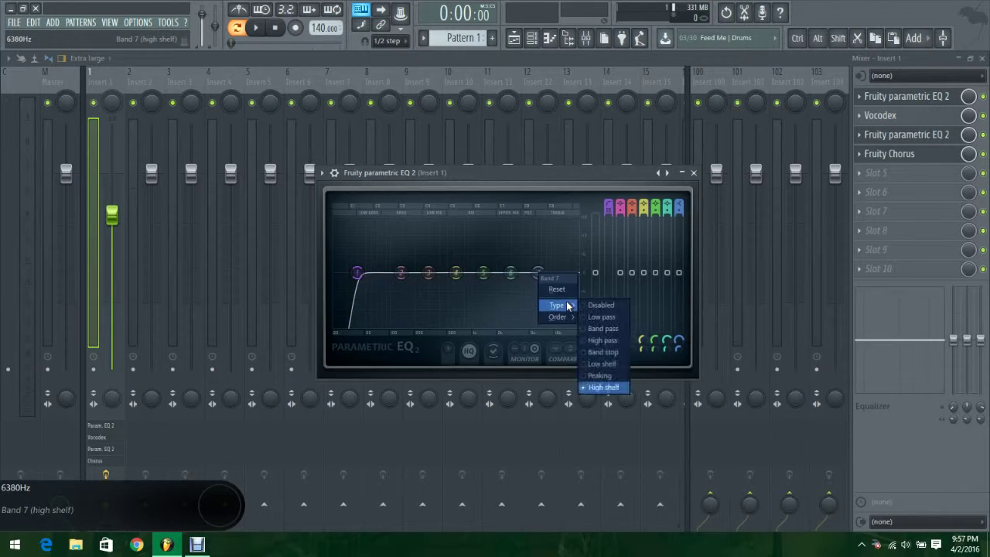
click(601, 317)
mouse_move(538, 272)
mouse_down()
mouse_move(528, 272)
mouse_move(546, 272)
mouse_up()
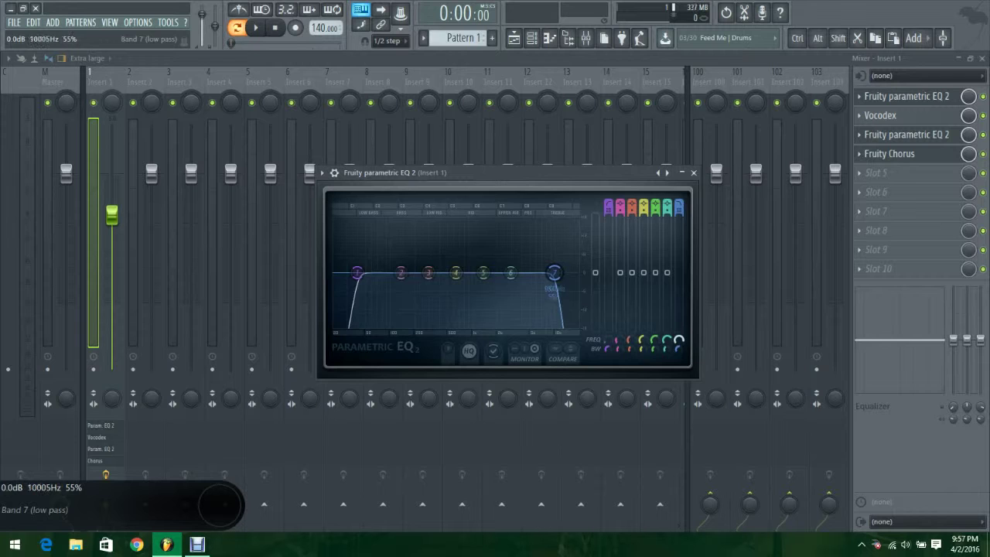
click(912, 135)
- Switch off the Vocodex slot, close the mixer and bring the whole Harmor window into view
click(982, 115)
click(981, 58)
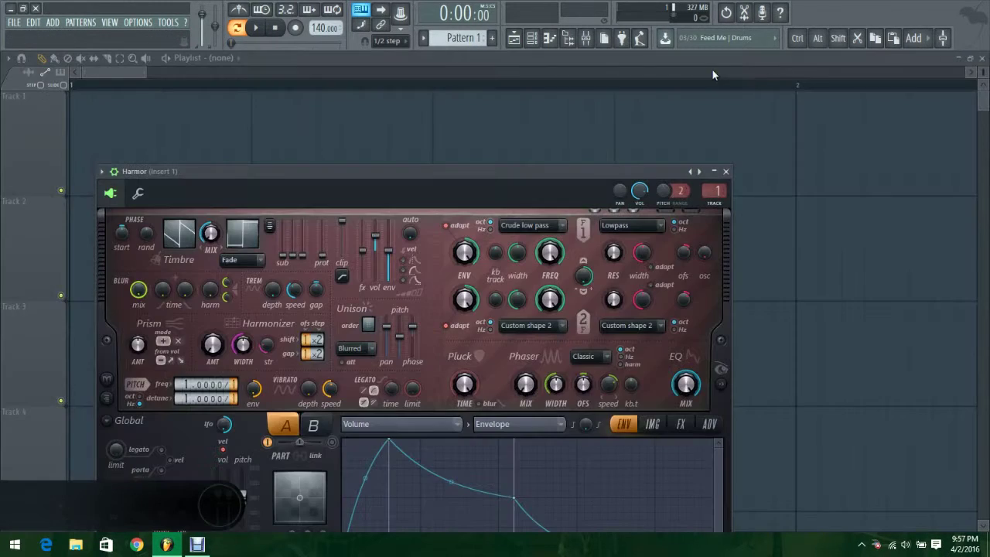
drag(575, 171, 603, 71)
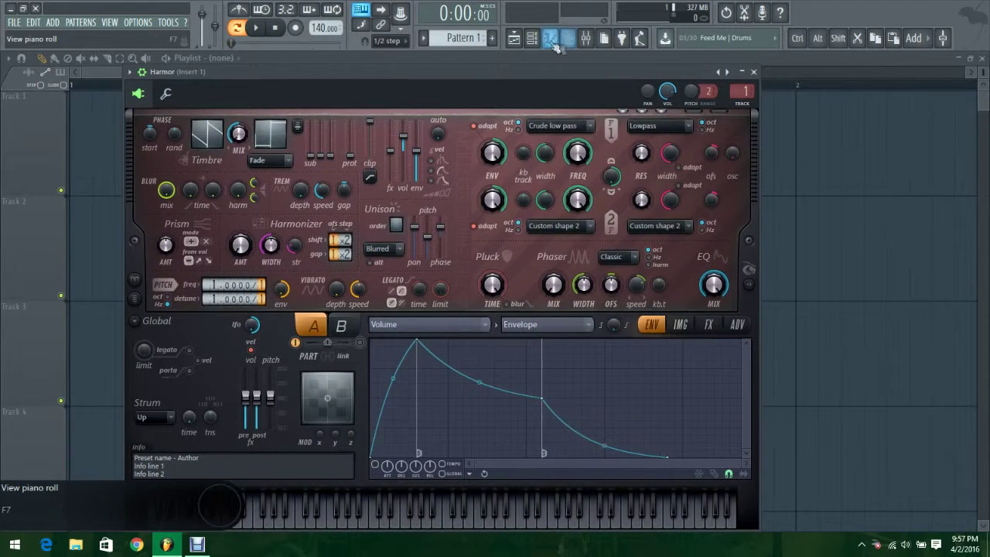
- Place a Pattern 1 clip at the start of Track 1 in the playlist and shorten it to one beat
click(93, 77)
click(112, 102)
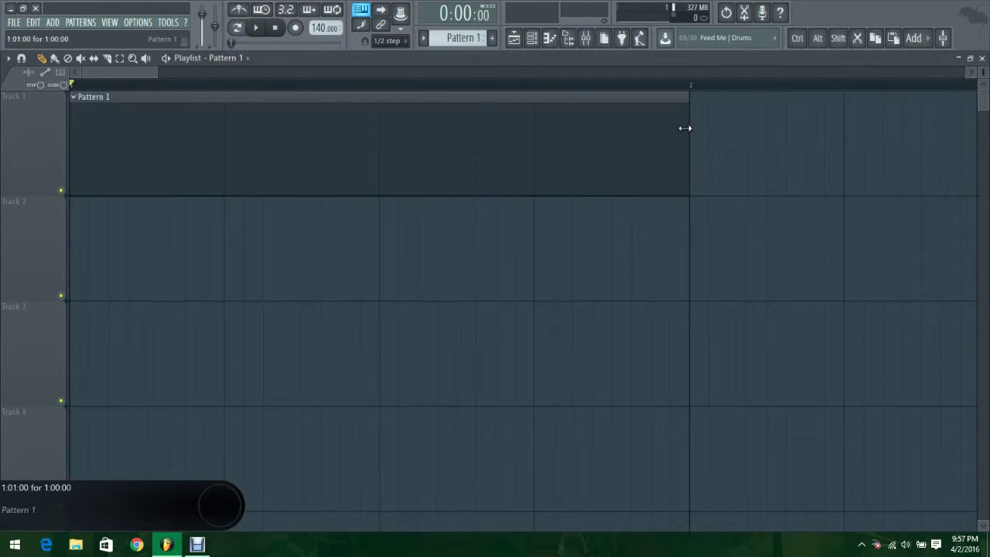
drag(685, 129, 208, 150)
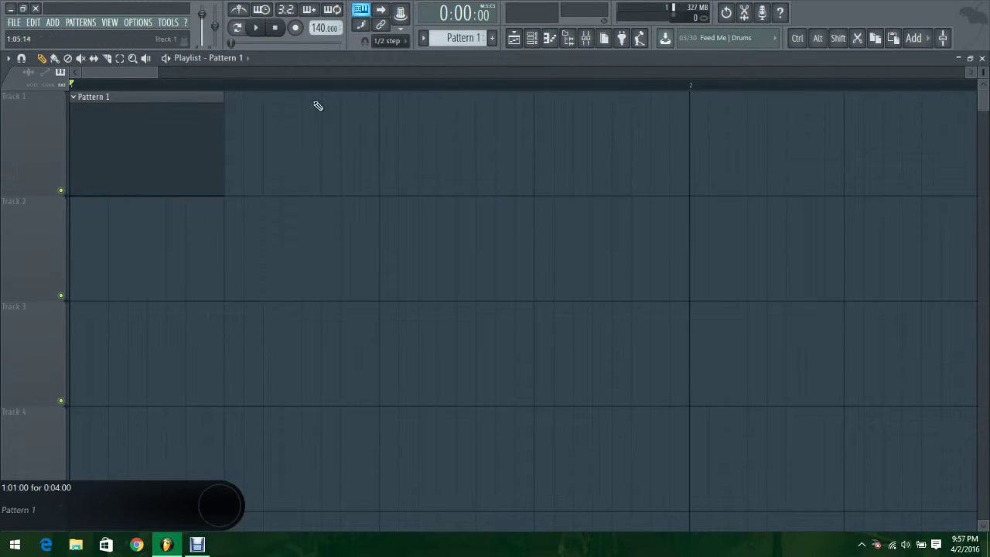
- Open Harmor from the channel rack and audition its sound with notes across the keyboard
click(531, 38)
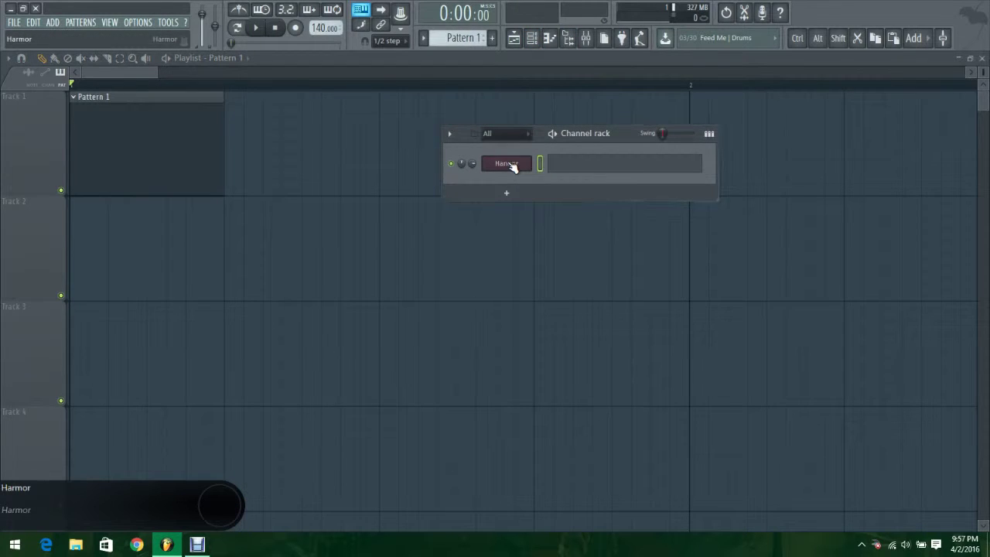
click(508, 165)
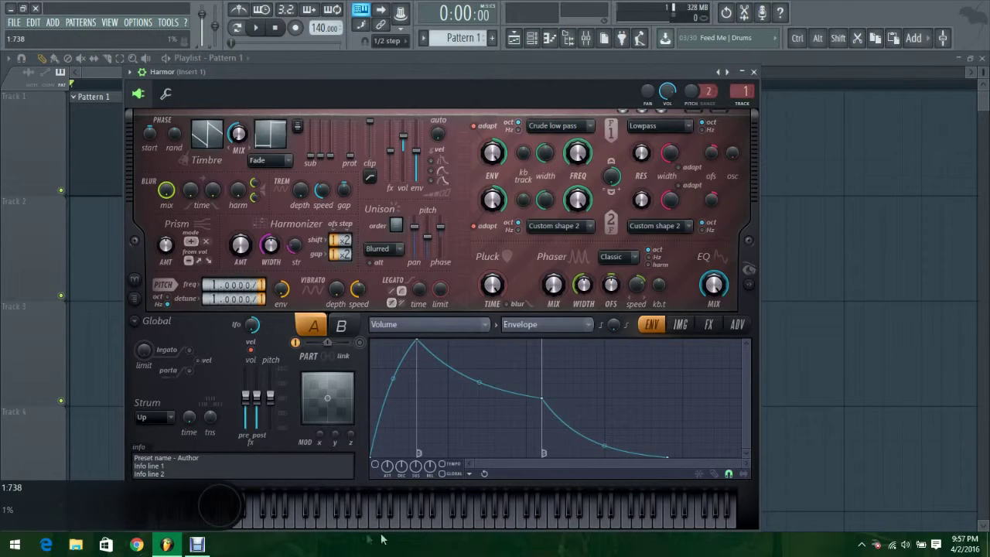
click(375, 528)
click(375, 526)
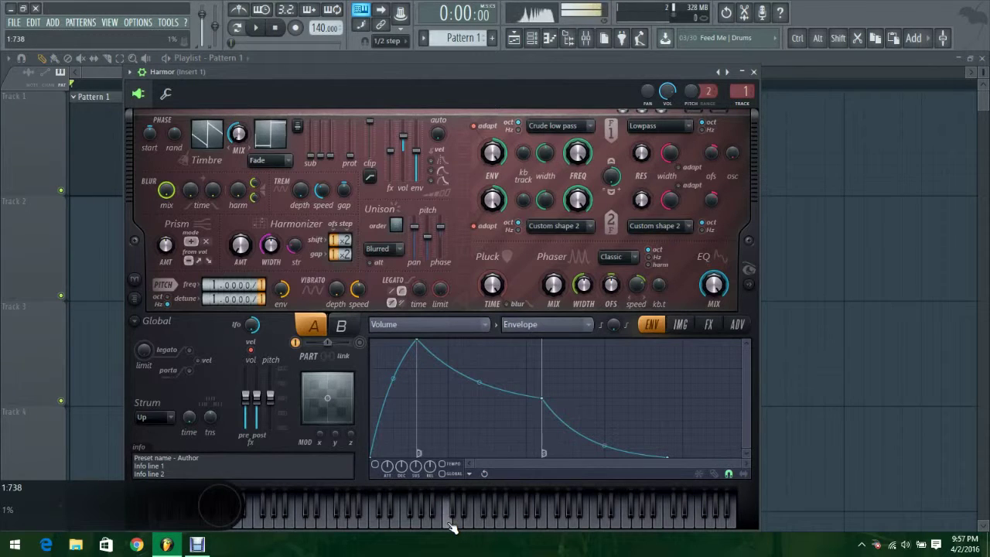
click(753, 72)
click(533, 38)
click(534, 38)
click(506, 164)
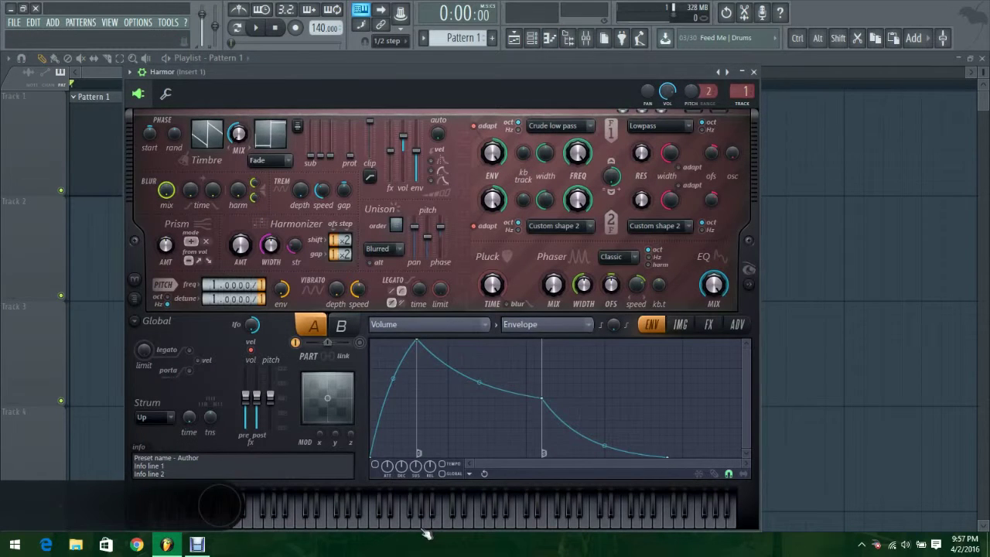
click(480, 519)
click(331, 522)
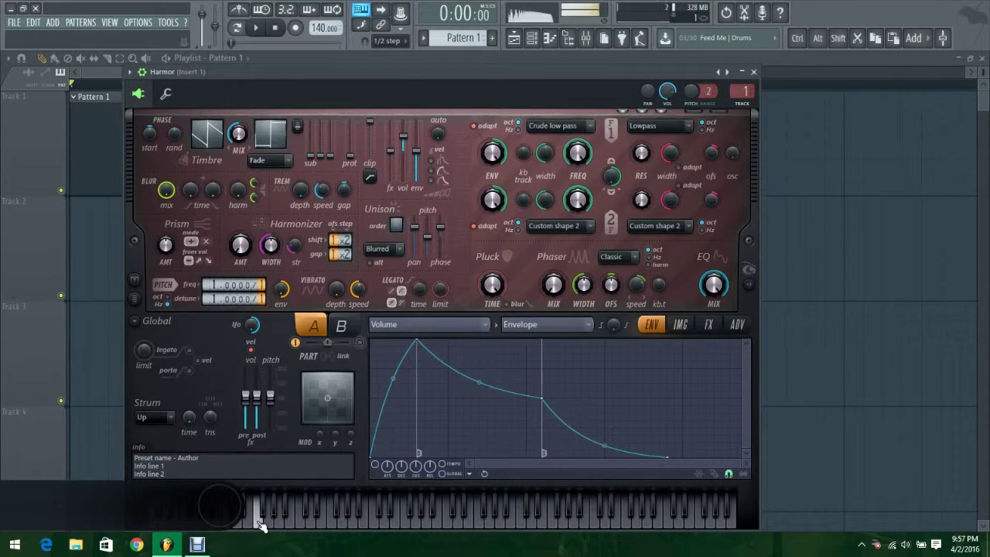
click(753, 71)
- Add a one-beat F3 note at the start of Harmor's piano roll in Pattern 1
right_click(499, 166)
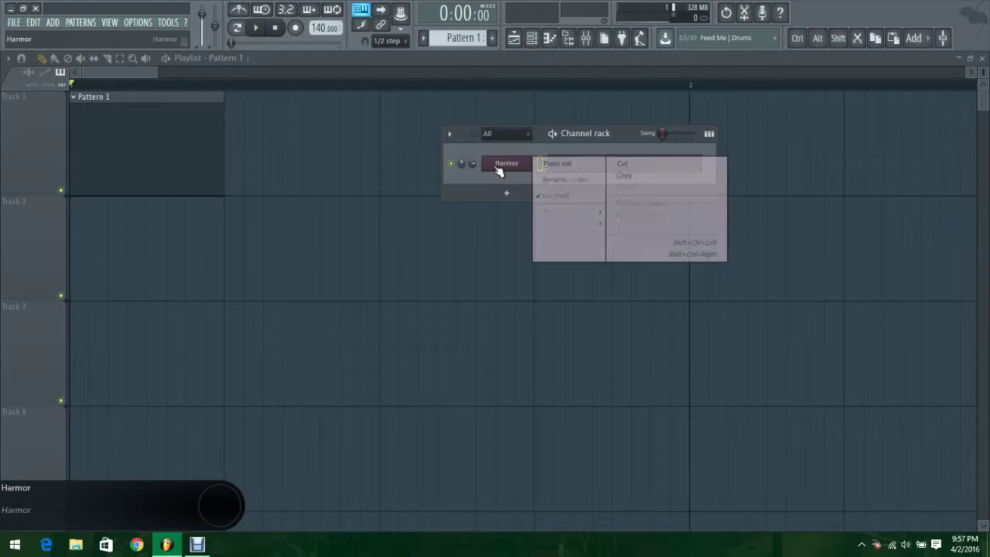
click(544, 166)
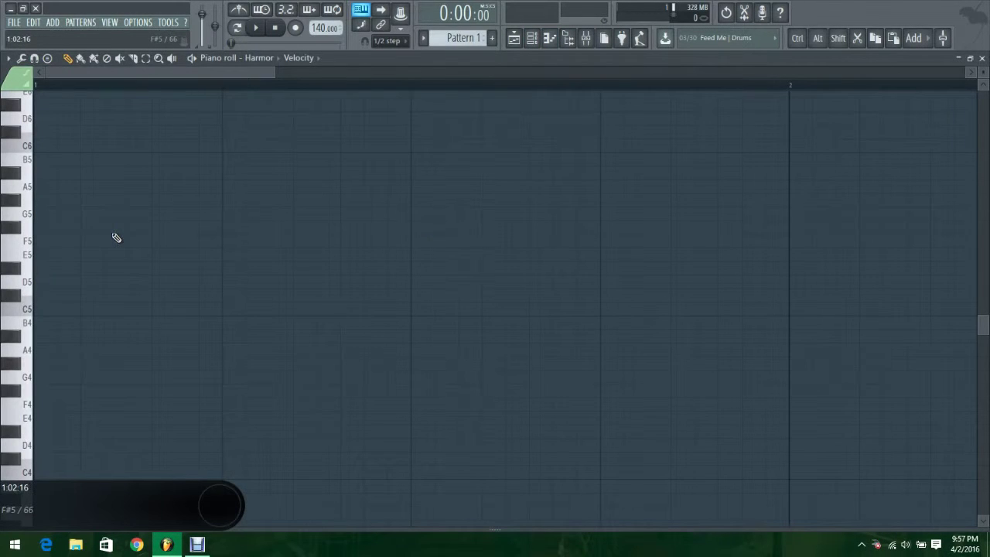
scroll(72, 351, down, 6)
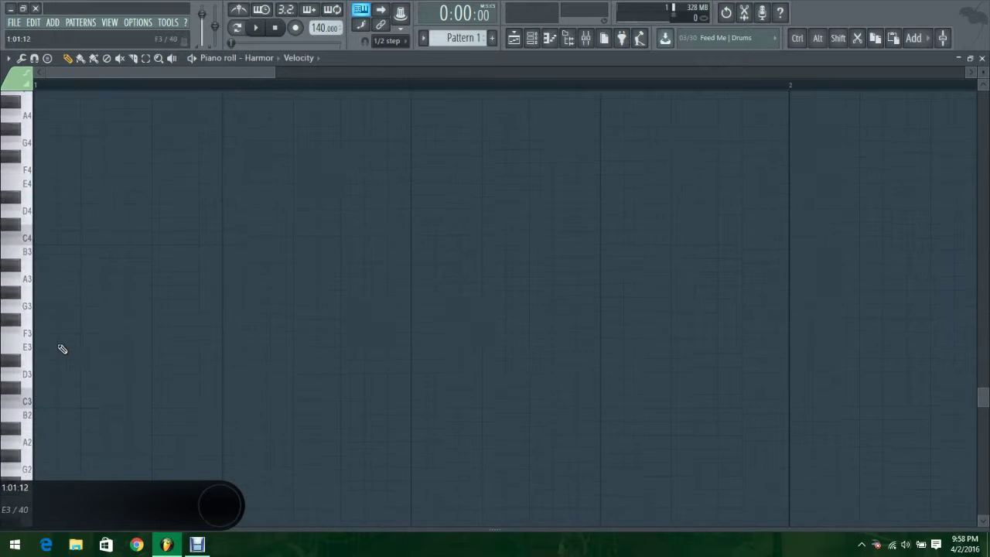
drag(48, 323, 3, 321)
- Add an F1 note at the pattern start, make it a slide note and shorten it to half a beat
scroll(84, 379, down, 5)
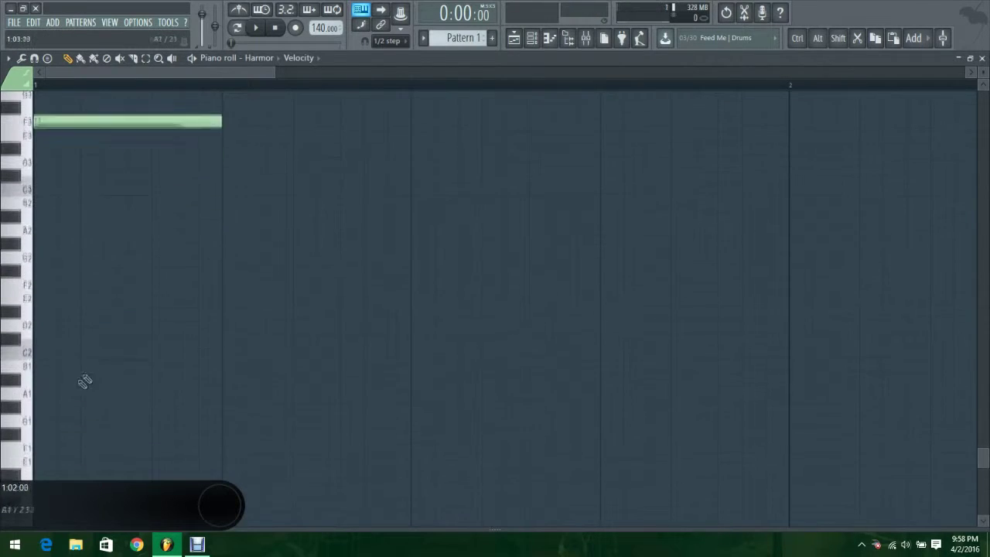
click(51, 446)
double_click(68, 445)
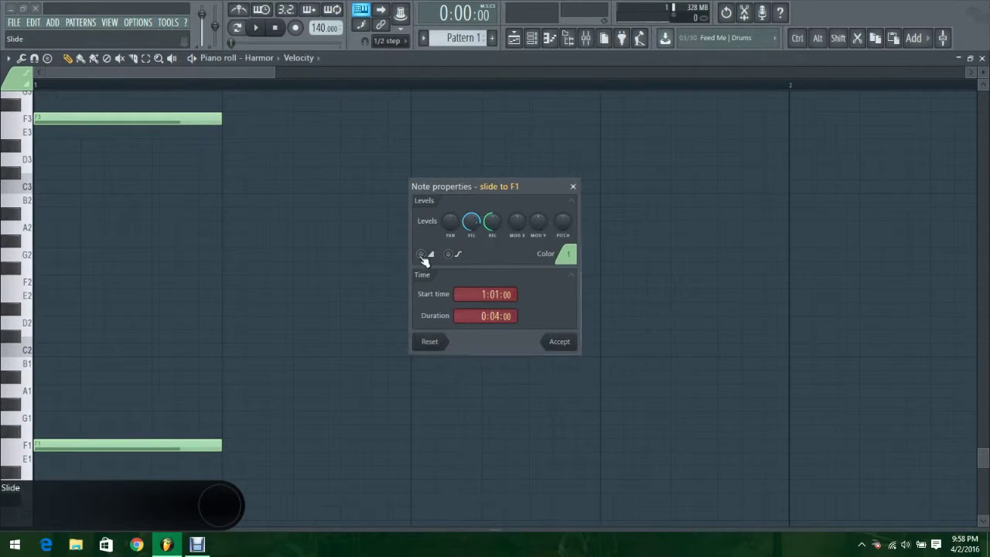
click(557, 341)
drag(215, 446, 122, 447)
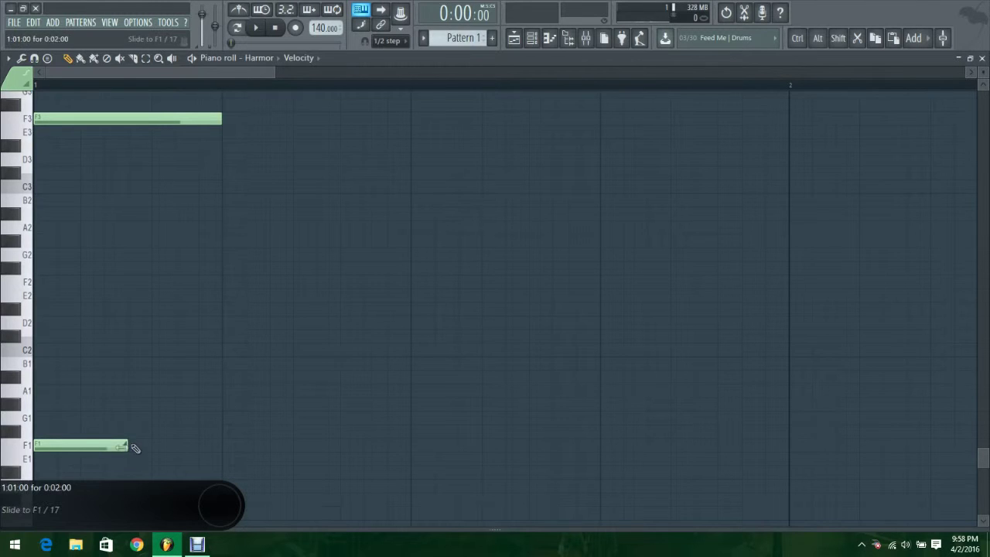
click(982, 58)
- Place a second clip directly after Pattern 1 on Track 1 and make it unique as Pattern 2
click(234, 102)
right_click(230, 103)
click(265, 167)
- Raise the slide note in Pattern 2 from F1 to F2
double_click(265, 140)
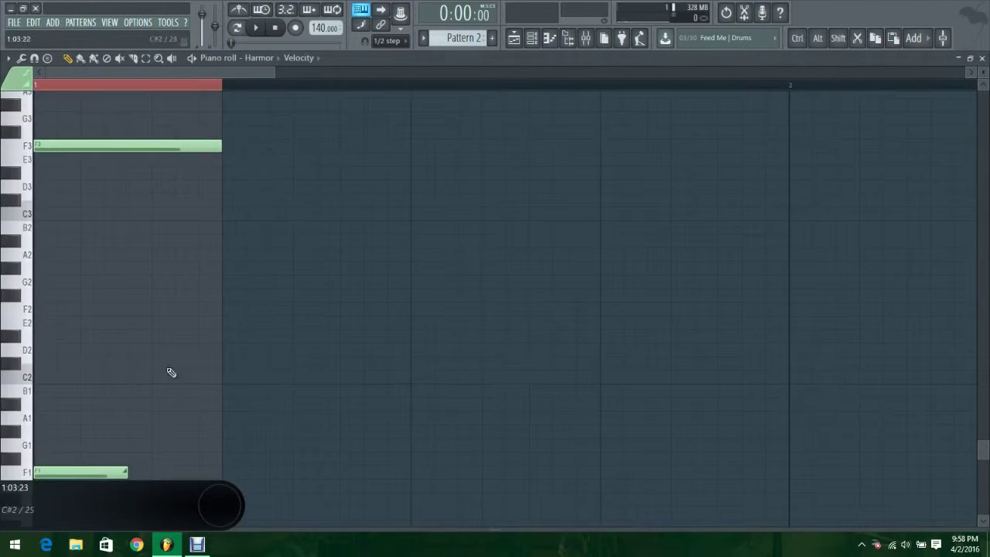
drag(69, 470, 68, 308)
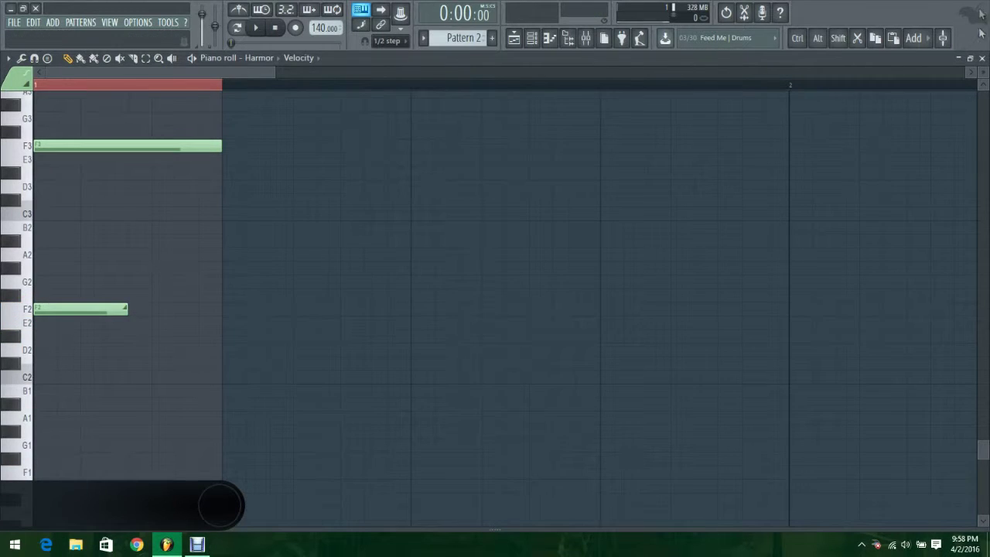
click(982, 60)
- Play the song and, in Harmor, lower the unison pan and raise the unison pitch thickness and phase
click(194, 90)
click(257, 29)
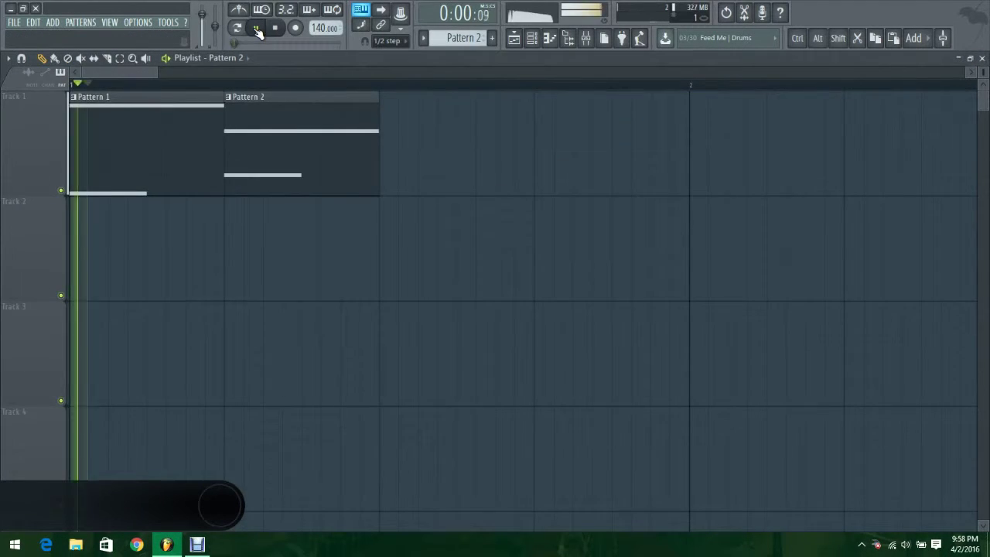
click(532, 38)
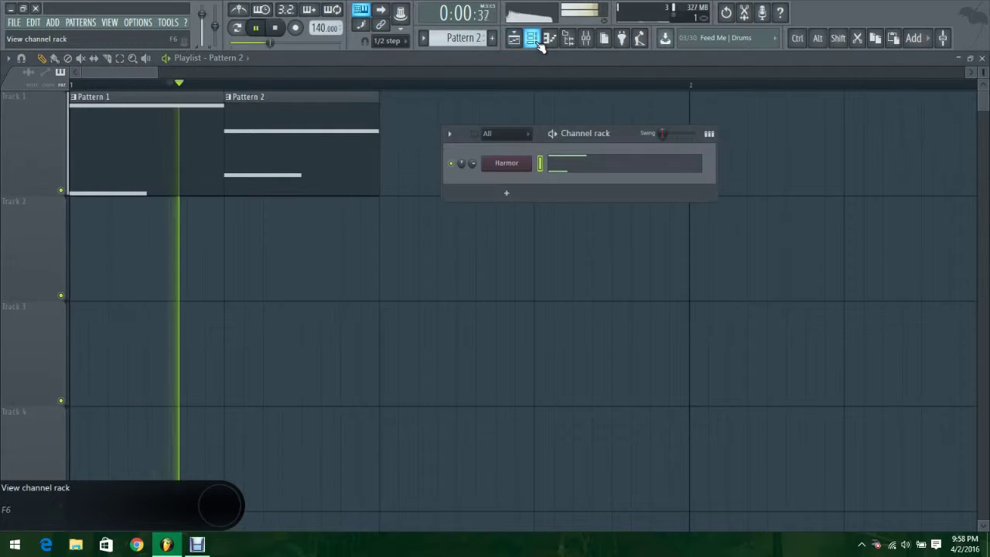
click(506, 162)
click(708, 324)
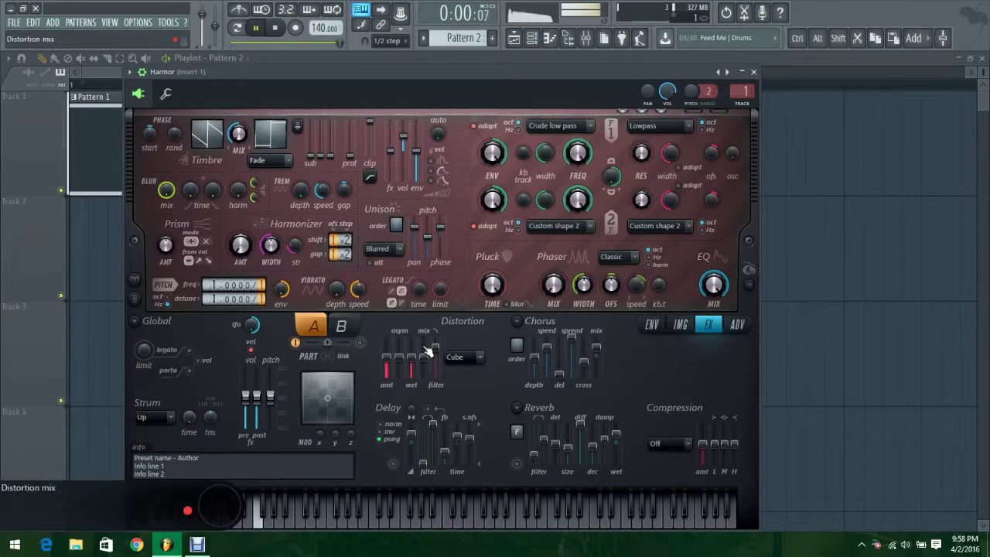
drag(416, 229, 424, 237)
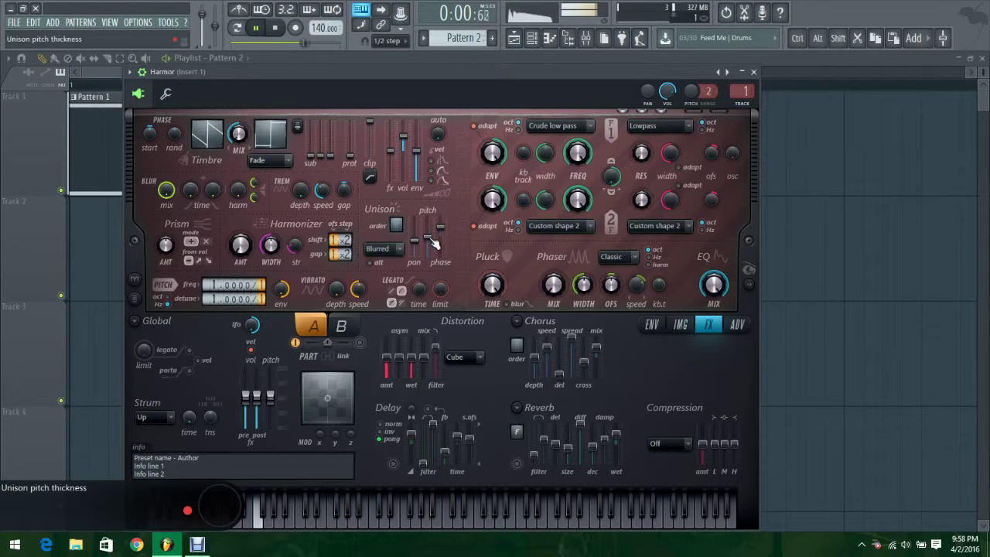
drag(429, 239, 430, 236)
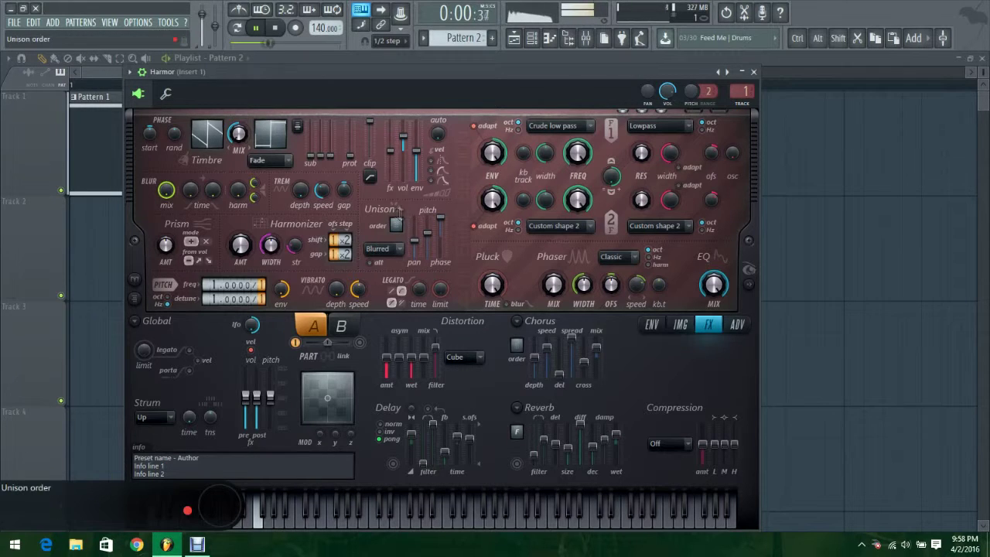
- Change Harmor's unison type to Classic with a higher unison order, and stop playback
click(384, 248)
click(382, 257)
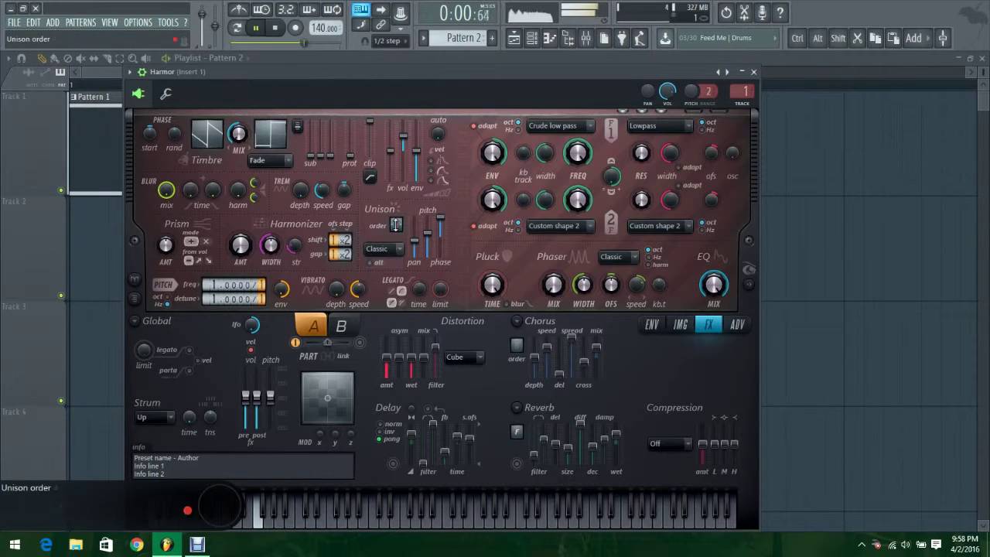
key(space)
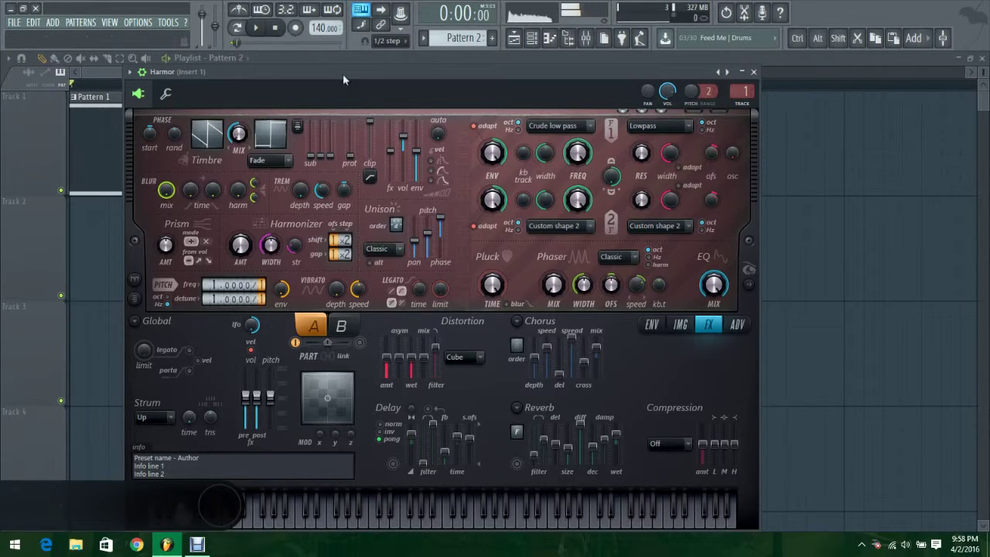
- Create an automation clip for Harmor's unison pitch thickness and return to the playlist
right_click(431, 240)
click(475, 352)
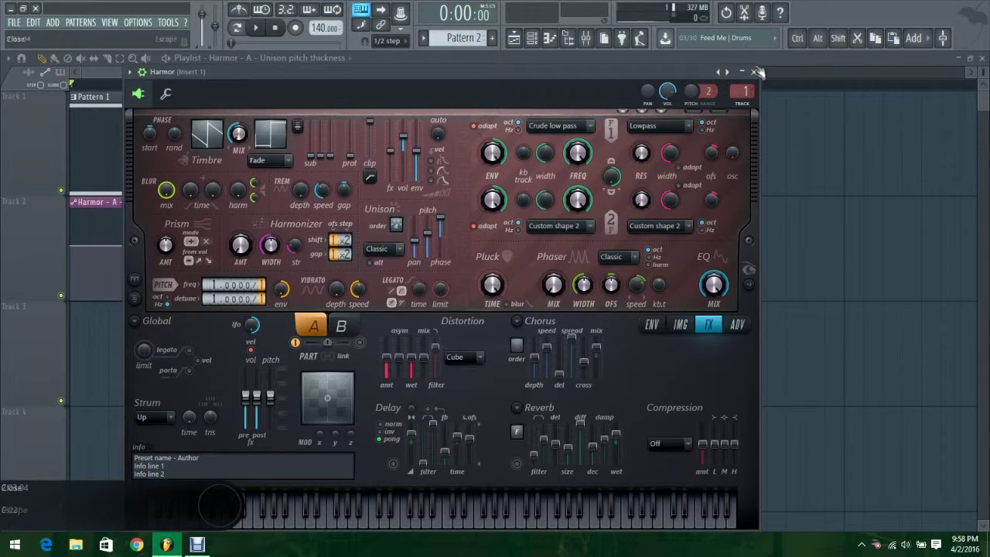
click(753, 71)
key(F6)
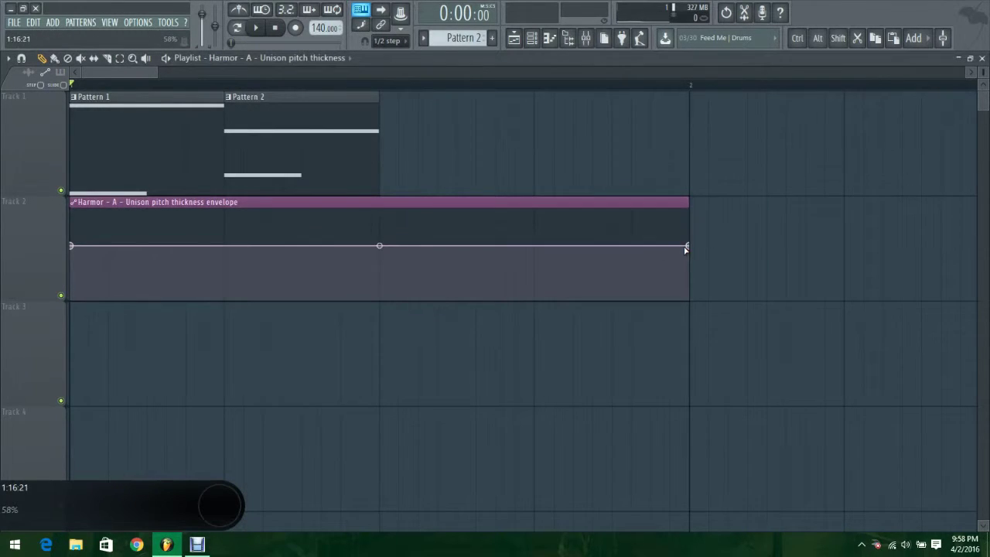
- Shorten the unison pitch thickness clip to Pattern 2's end, holding 60% until 1:04:00 and curving down to zero
drag(687, 246, 378, 299)
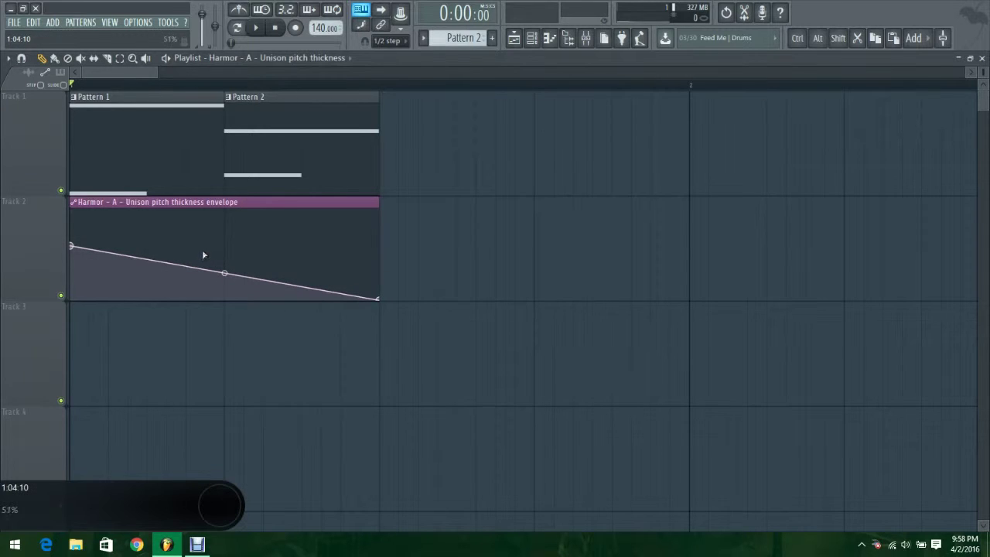
right_click(70, 246)
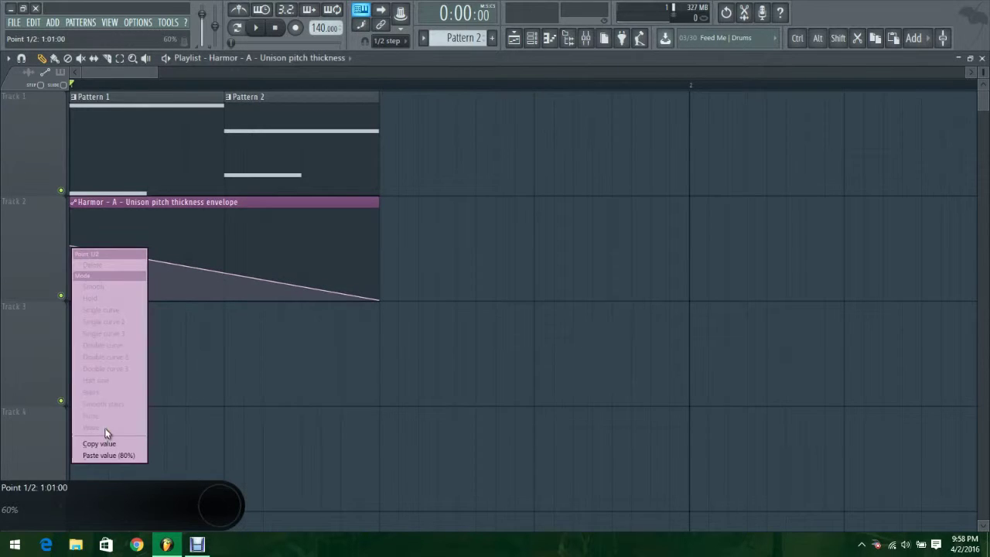
click(106, 443)
right_click(185, 246)
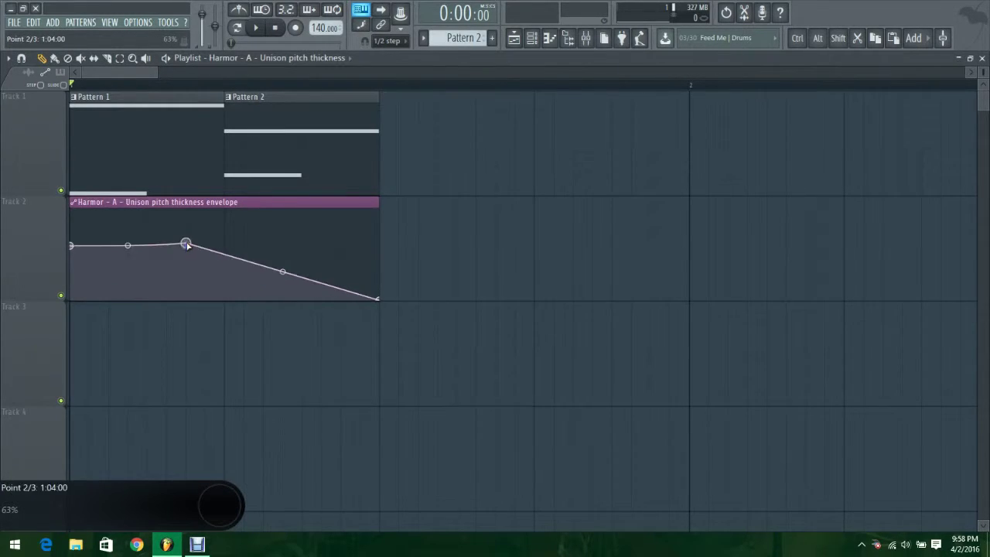
right_click(187, 245)
click(238, 453)
drag(283, 272, 284, 263)
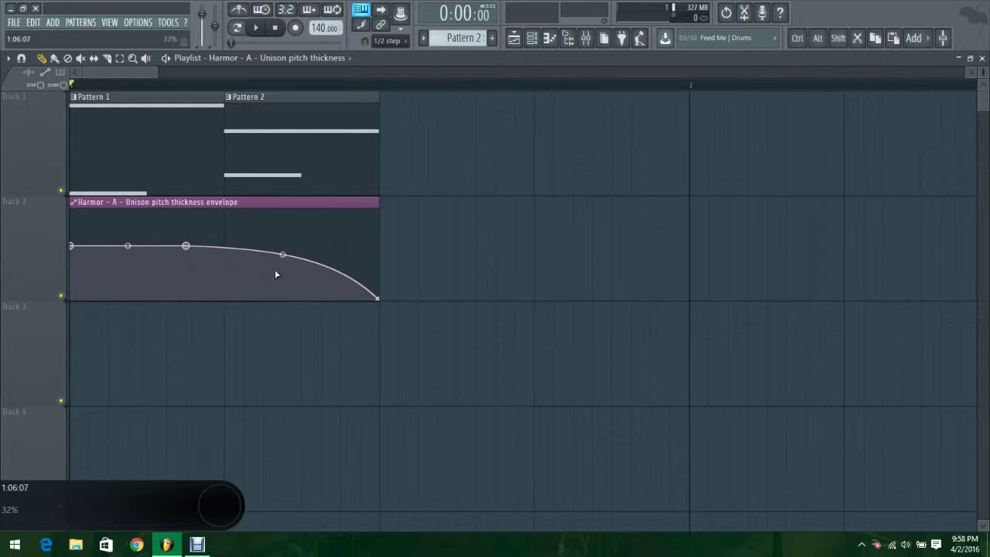
- Open Harmor and show the keyboard mapping for unison phase in its envelope editor
click(533, 43)
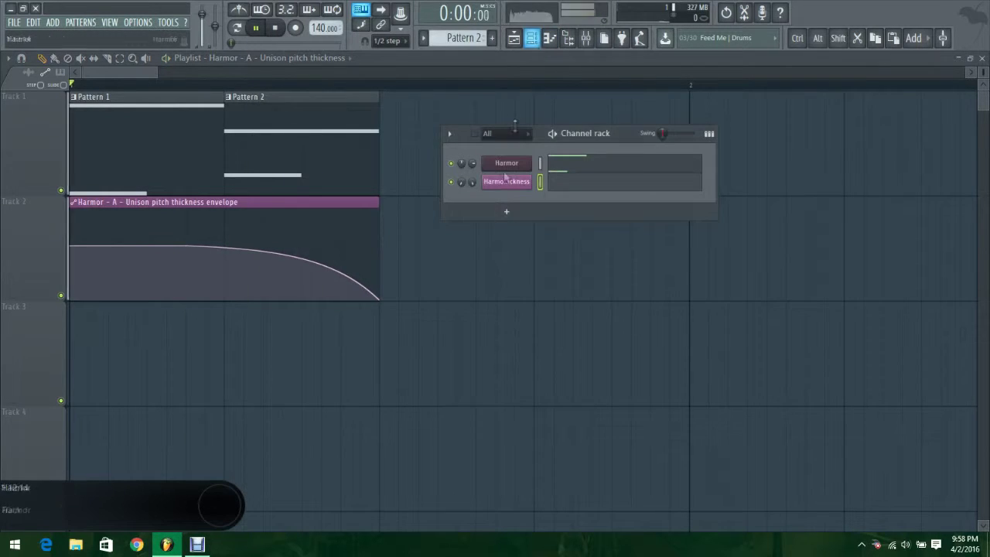
click(507, 166)
click(652, 325)
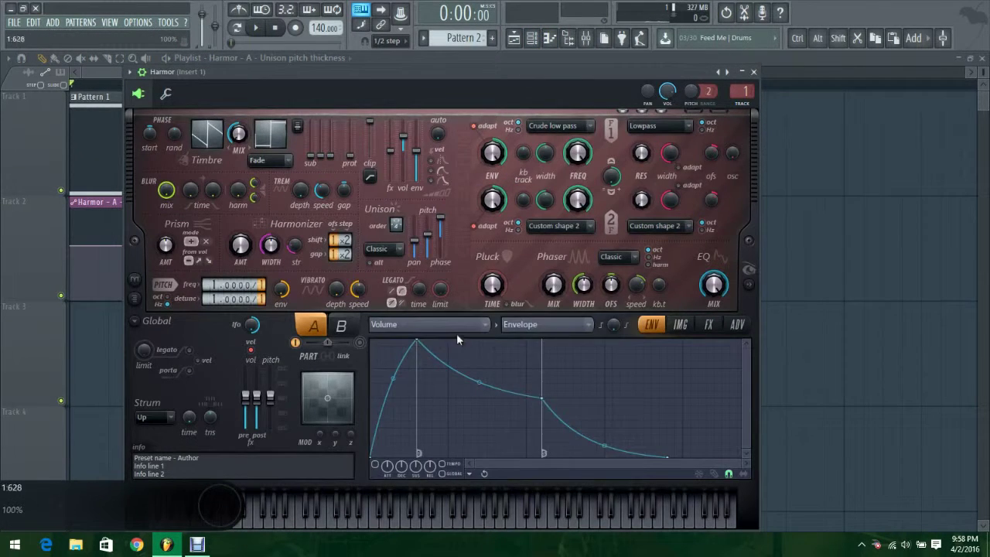
click(455, 325)
click(514, 254)
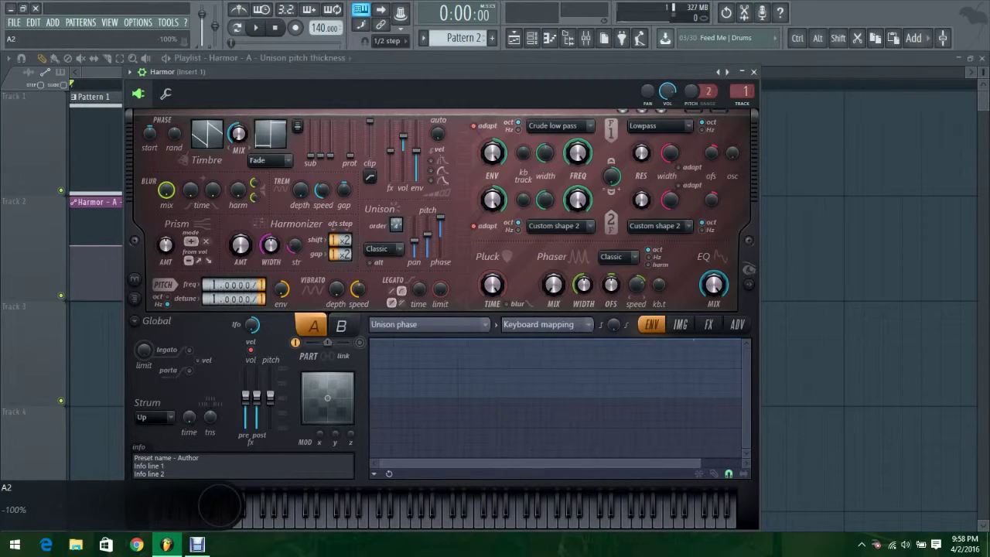
- Draw a narrow peak in the unison phase keyboard mapping between 50% points at C2 and B2, and play the song
click(466, 355)
drag(466, 352, 467, 349)
right_click(453, 369)
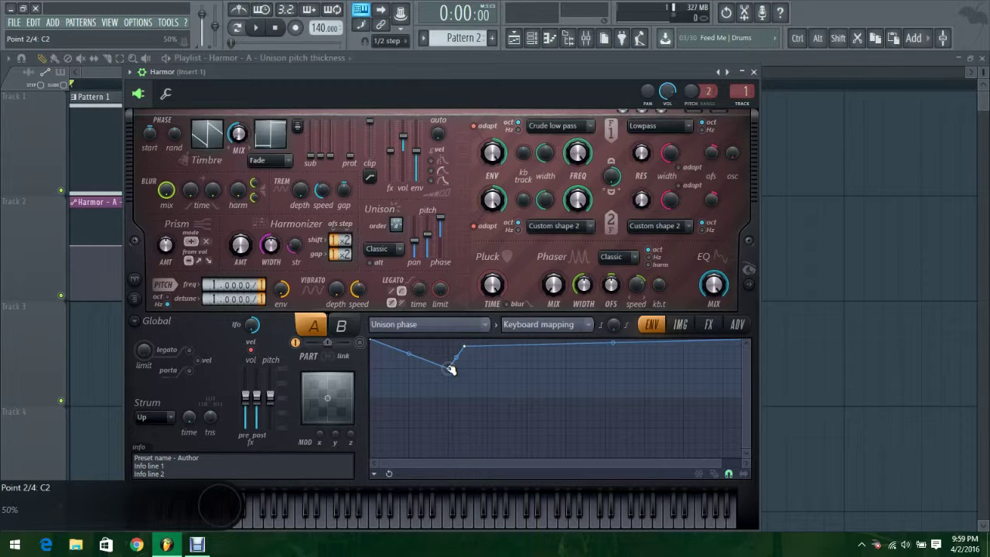
right_click(486, 369)
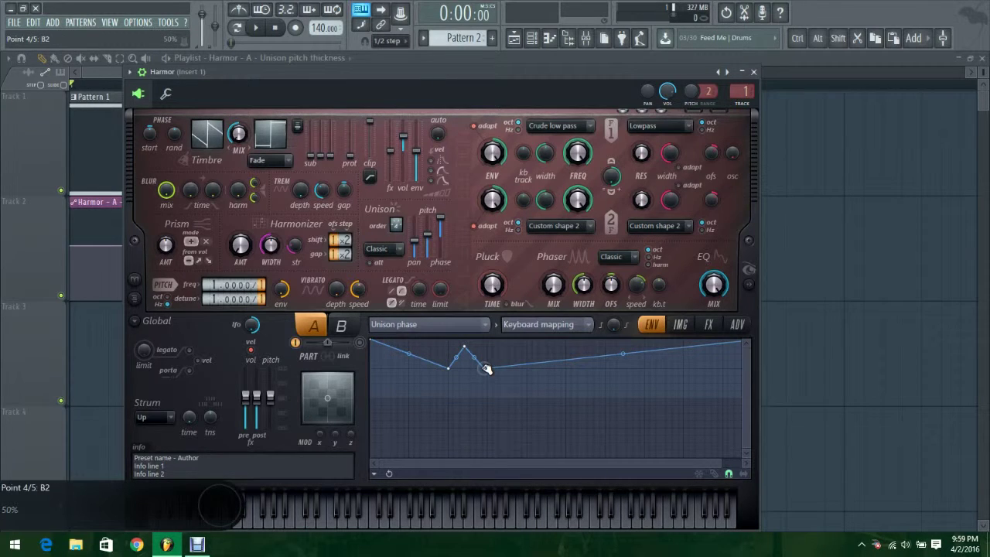
key(space)
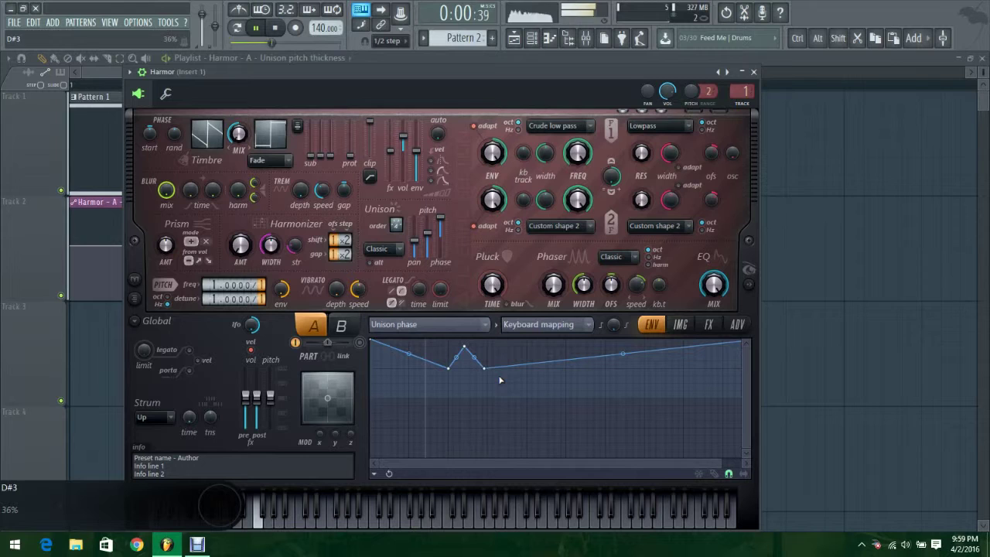
click(716, 331)
click(680, 325)
click(652, 325)
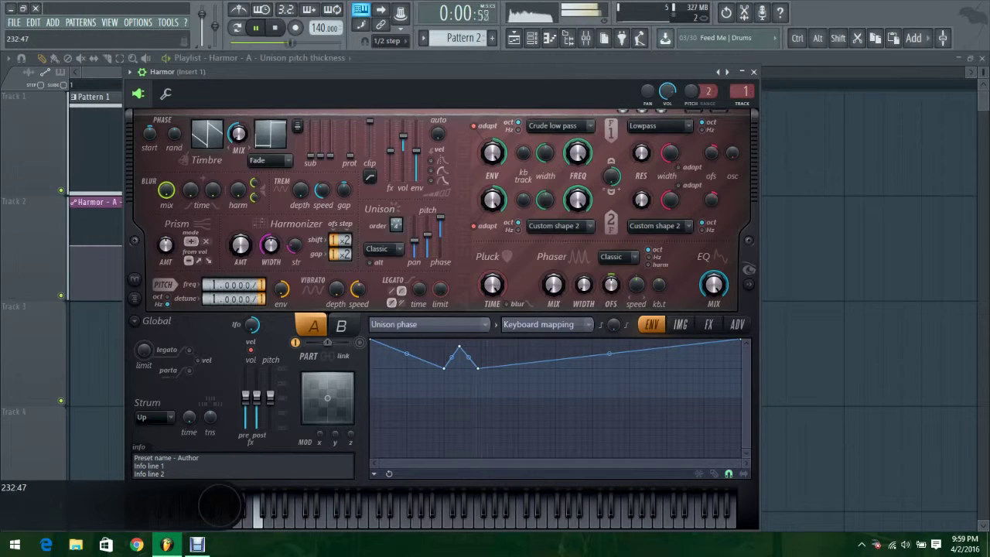
- Raise Harmor's phaser mix, lower its phaser offset to zero, and create an automation clip for the phaser offset
drag(609, 279, 608, 337)
key(space)
right_click(610, 284)
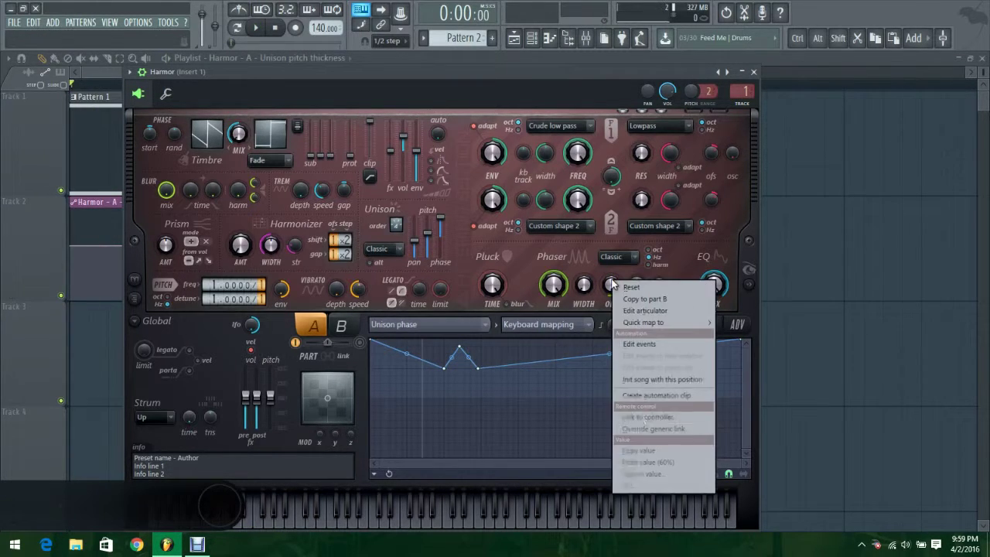
click(654, 395)
click(754, 72)
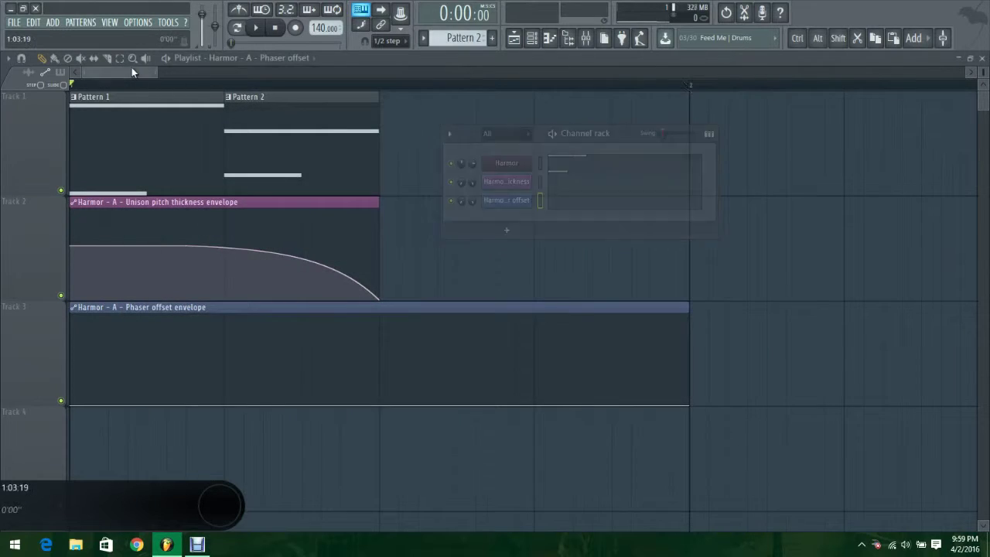
- Shorten the phaser offset clip to Pattern 1's length, rising to about 50%, and place a unique copy under Pattern 2
drag(689, 405, 224, 362)
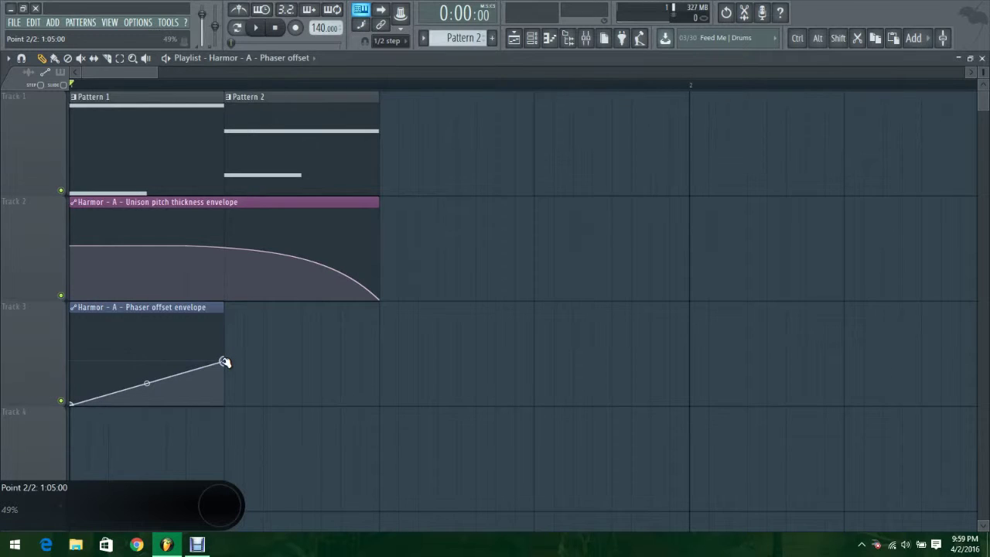
drag(243, 323, 223, 324)
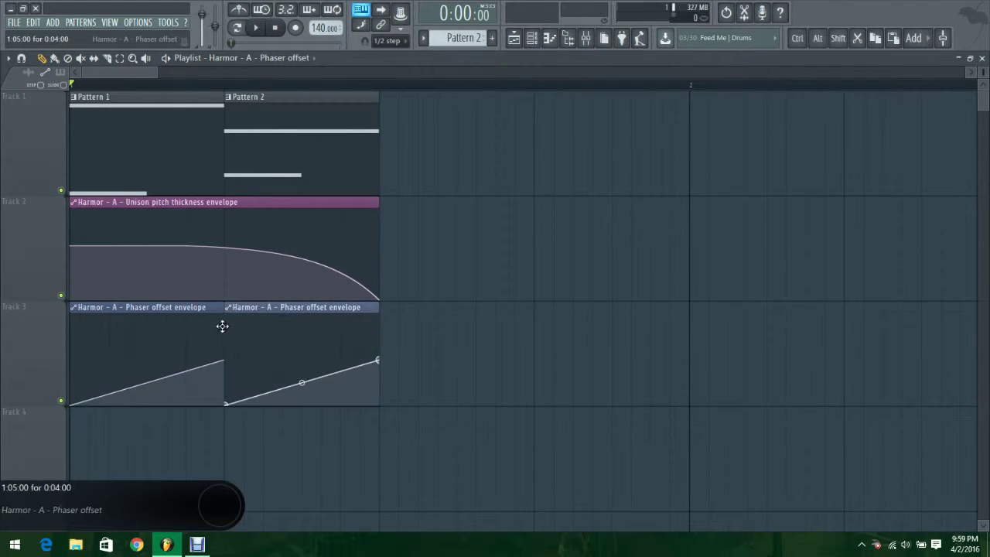
click(228, 307)
click(259, 379)
- Start the second phaser offset clip at the first clip's end value and lower its end point to zero
right_click(224, 361)
click(255, 502)
right_click(224, 406)
click(283, 511)
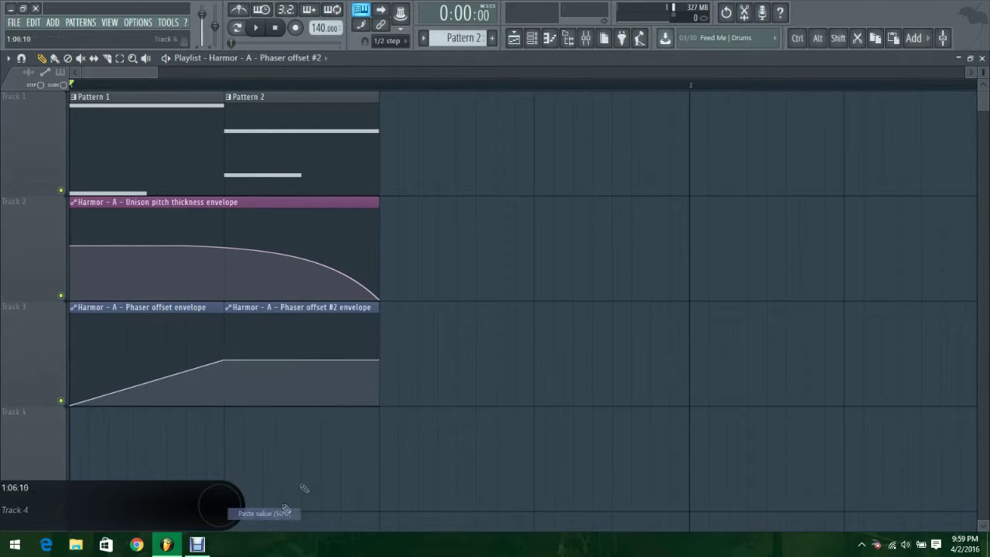
drag(376, 361, 374, 451)
- Bend the second phaser offset clip outward and the first clip's ramp inward, and play the song
mouse_move(301, 379)
mouse_down()
mouse_move(301, 370)
mouse_move(290, 375)
mouse_up()
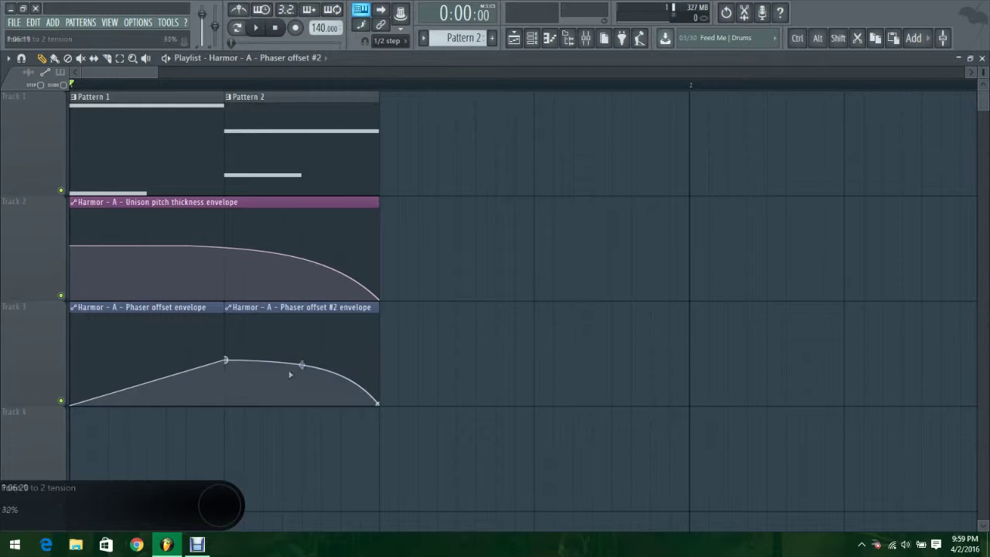
drag(146, 381, 146, 371)
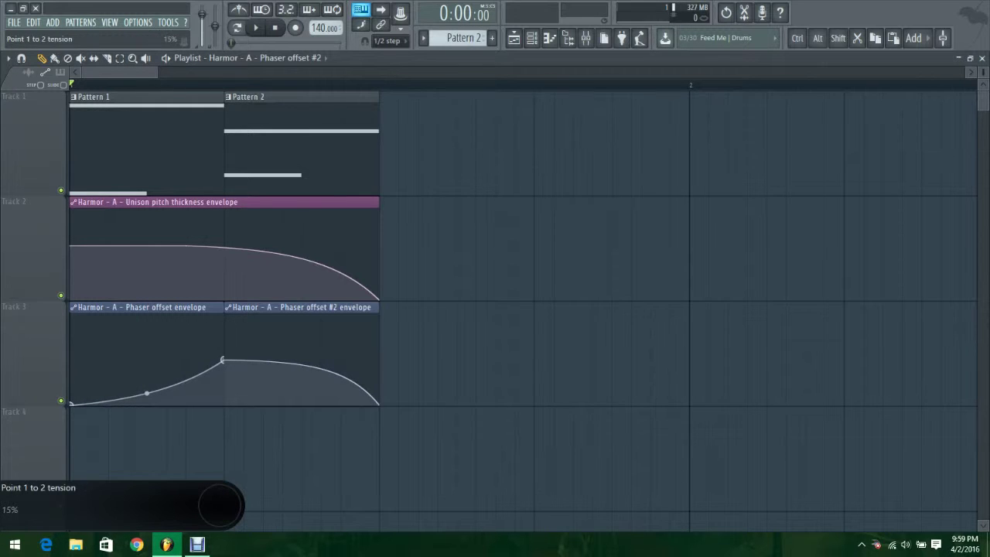
key(space)
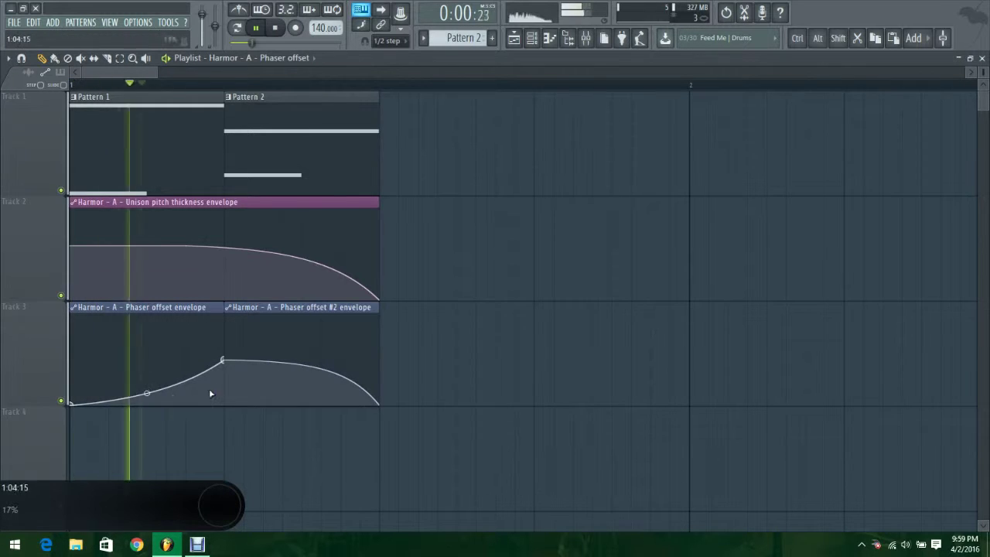
- Load Fruity Balance into slot 5 of Insert 1 and create an automation clip for its volume
click(567, 38)
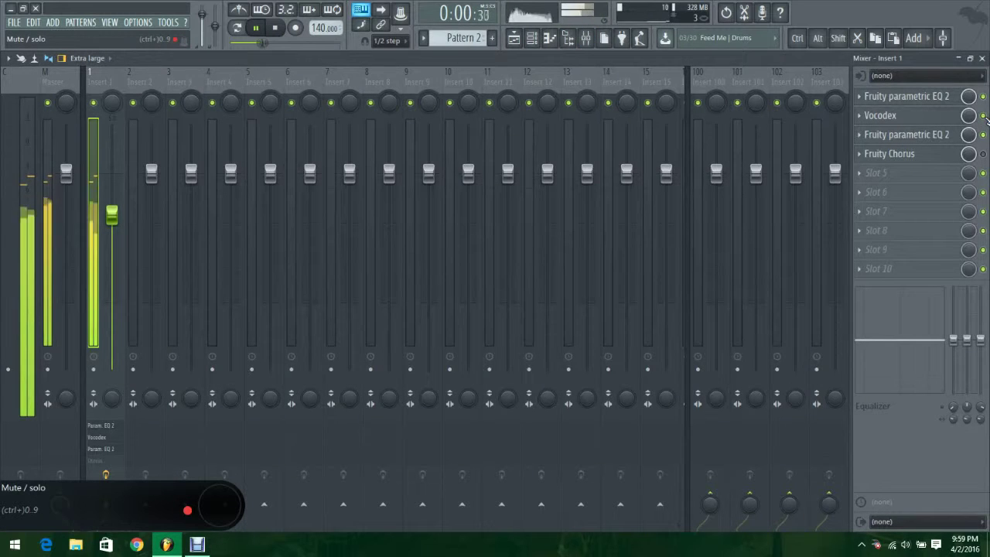
key(space)
click(863, 175)
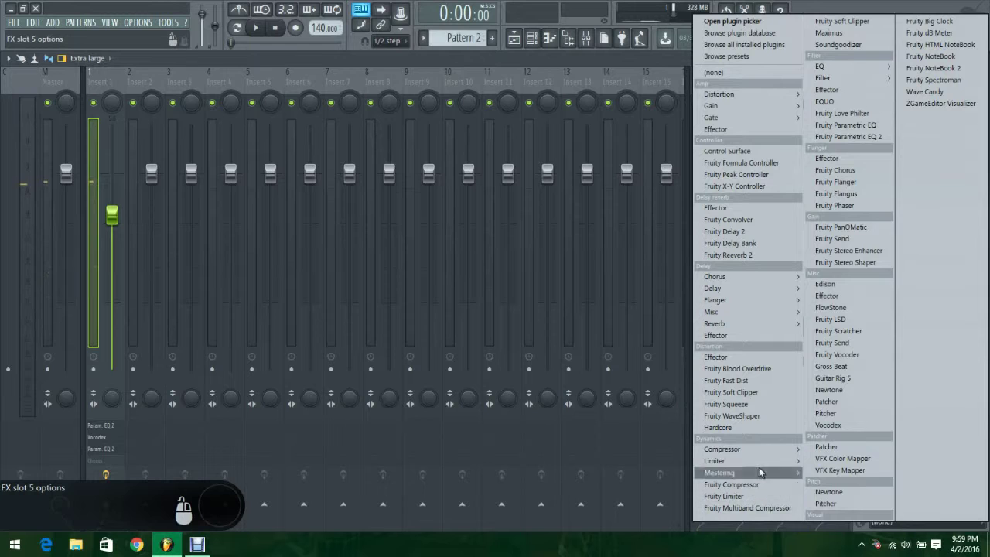
mouse_move(754, 472)
click(850, 463)
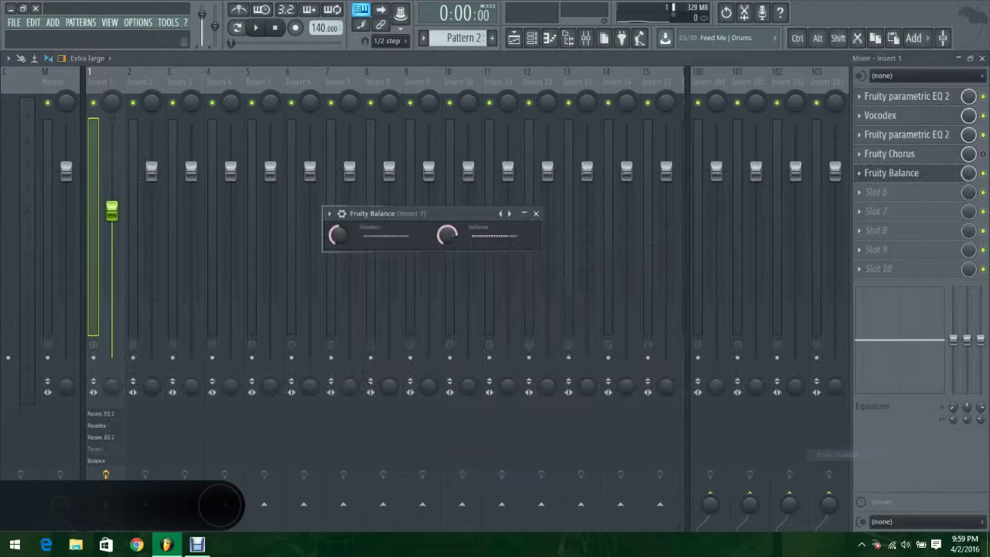
click(920, 176)
click(919, 176)
right_click(448, 235)
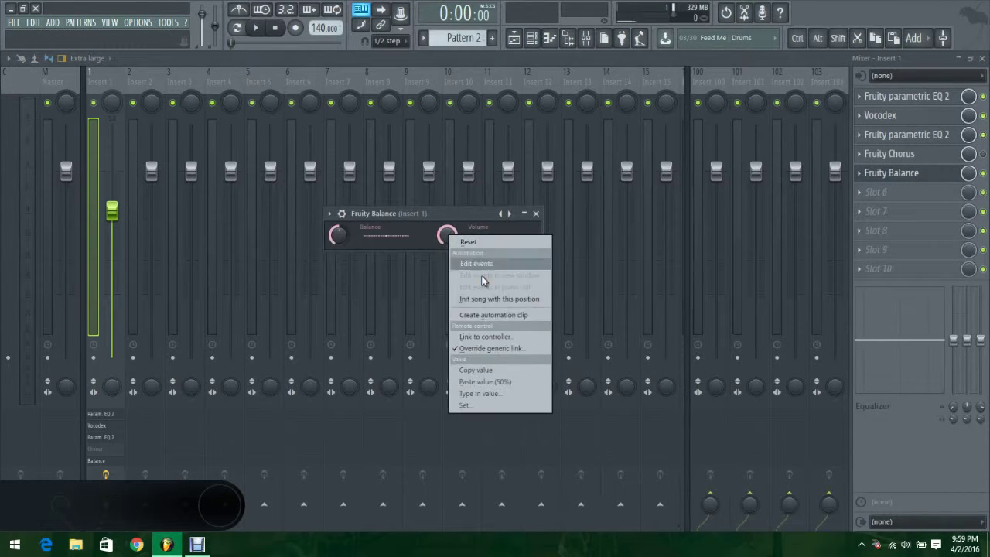
click(495, 316)
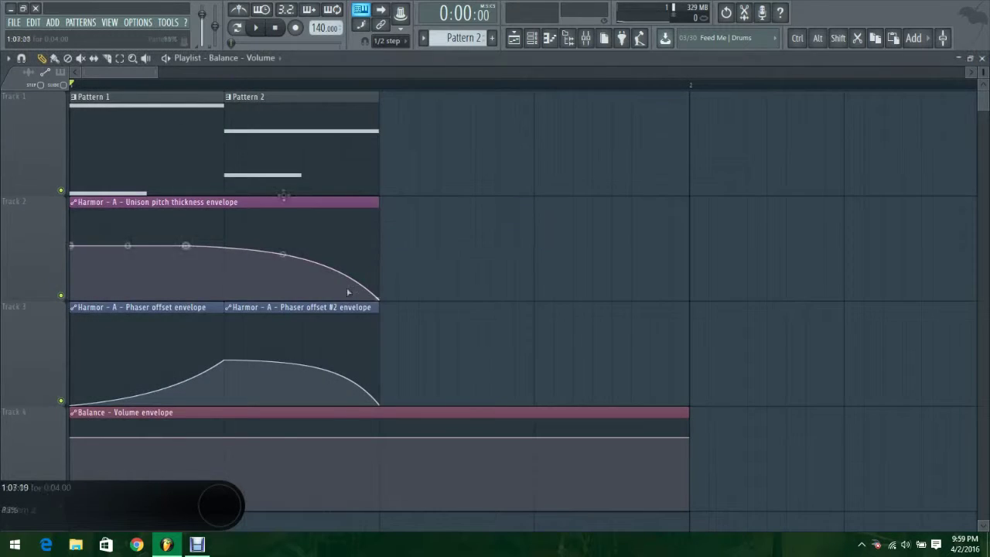
- Shape the Fruity Balance volume clip to stay at zero until 1:02:00 and curve steeply up to its original level at 1:04:00
drag(71, 333, 73, 406)
right_click(107, 405)
right_click(690, 332)
click(746, 514)
drag(691, 331, 193, 352)
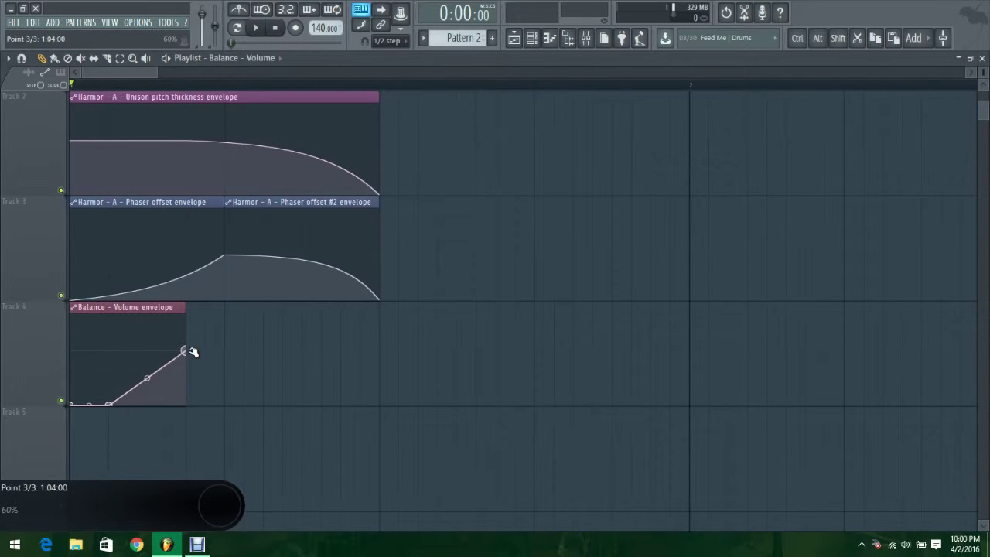
right_click(186, 341)
click(223, 486)
drag(147, 374, 147, 396)
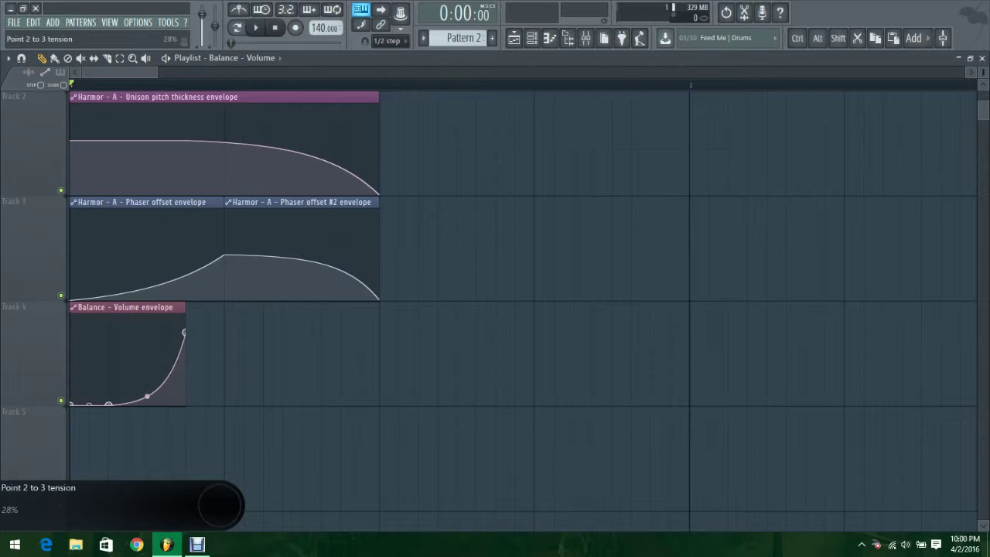
- Play the song and adjust the stereo separation of Insert 1 in the mixer
key(space)
scroll(469, 224, up, 1)
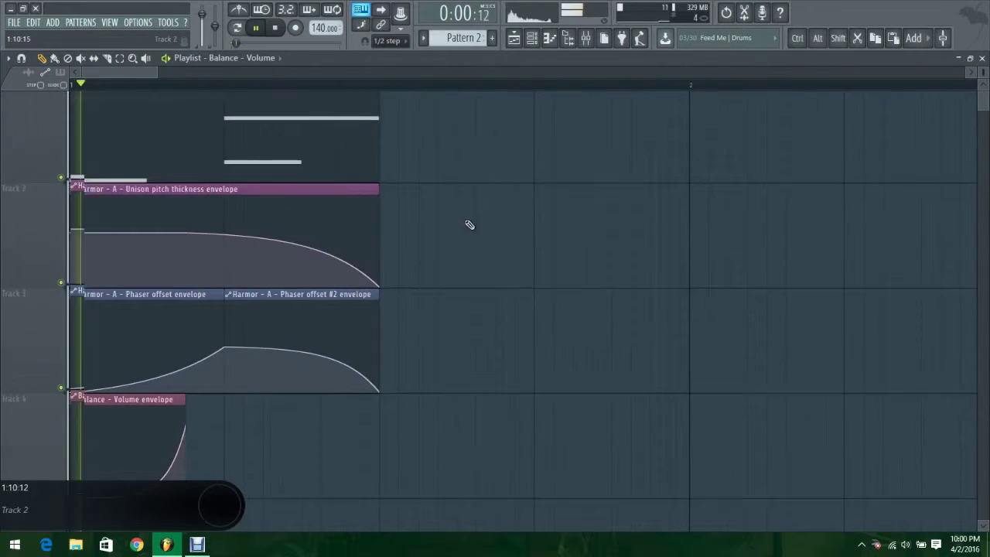
key(F9)
click(889, 154)
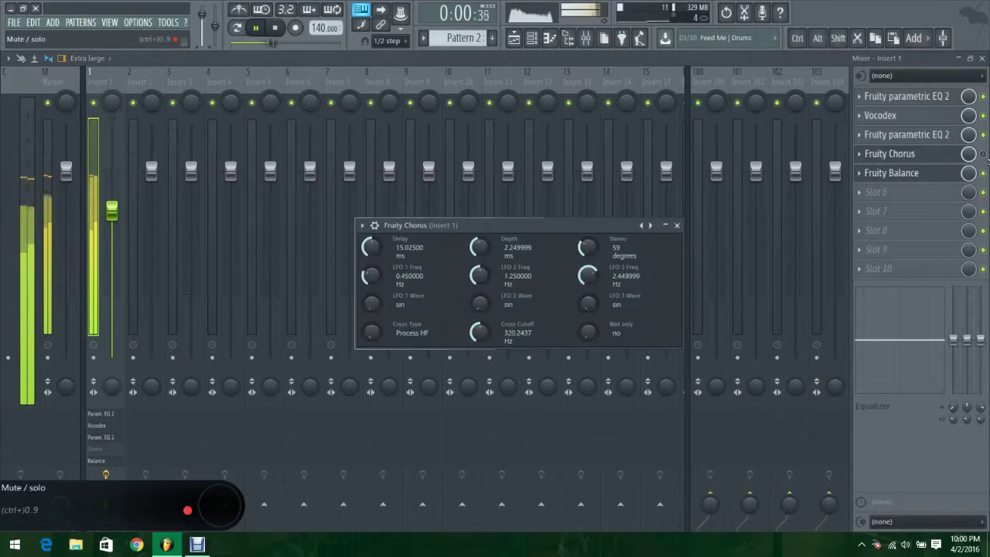
click(931, 158)
drag(112, 385, 112, 364)
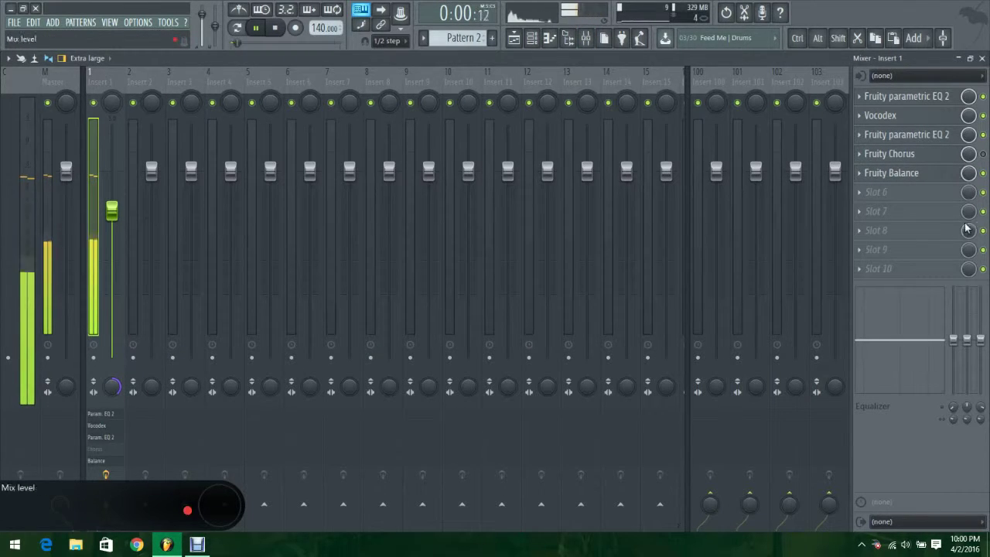
- Enable Fruity Chorus and set delay to about 5.9 ms, depth 1.5 ms, stereo 15 degrees, LFO frequencies 0.37, 0.07 and 0.03 Hz and cutoff 714 Hz
click(889, 153)
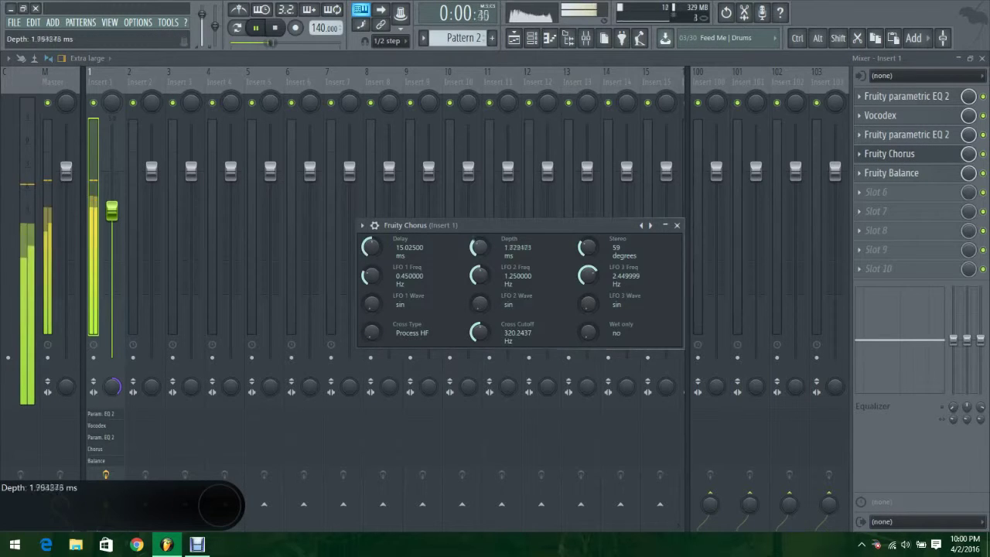
drag(479, 274, 480, 301)
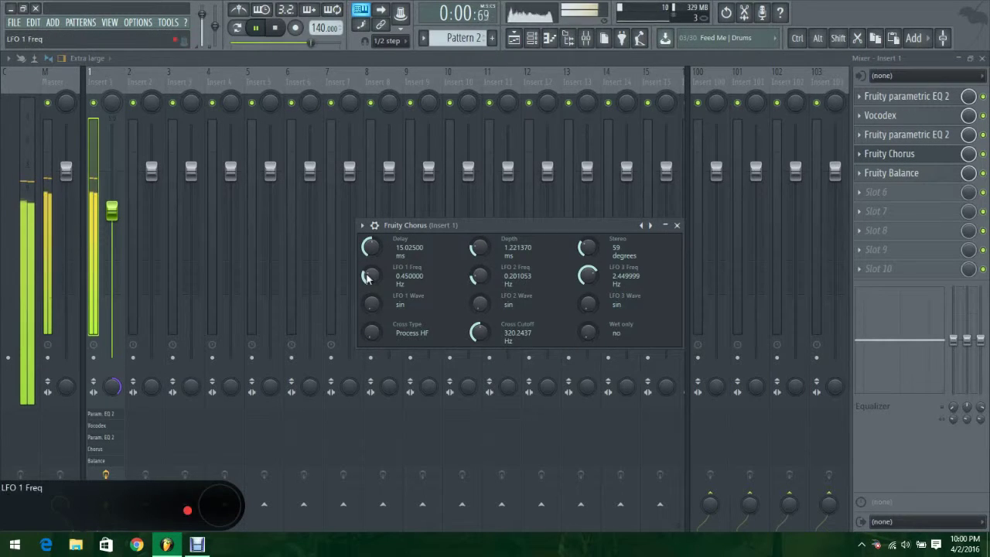
drag(585, 275, 586, 324)
mouse_move(583, 230)
mouse_down()
mouse_move(588, 272)
mouse_move(579, 239)
mouse_up()
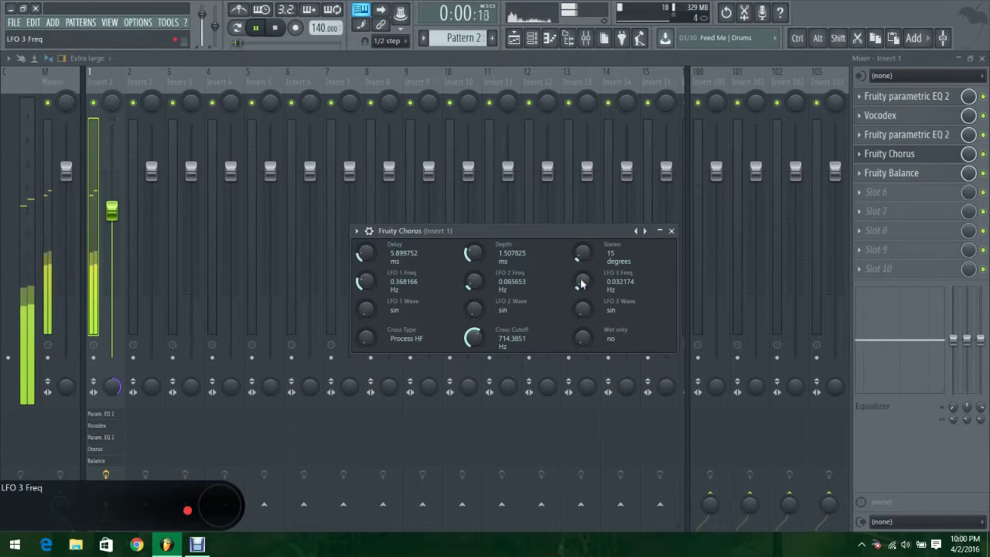
click(671, 230)
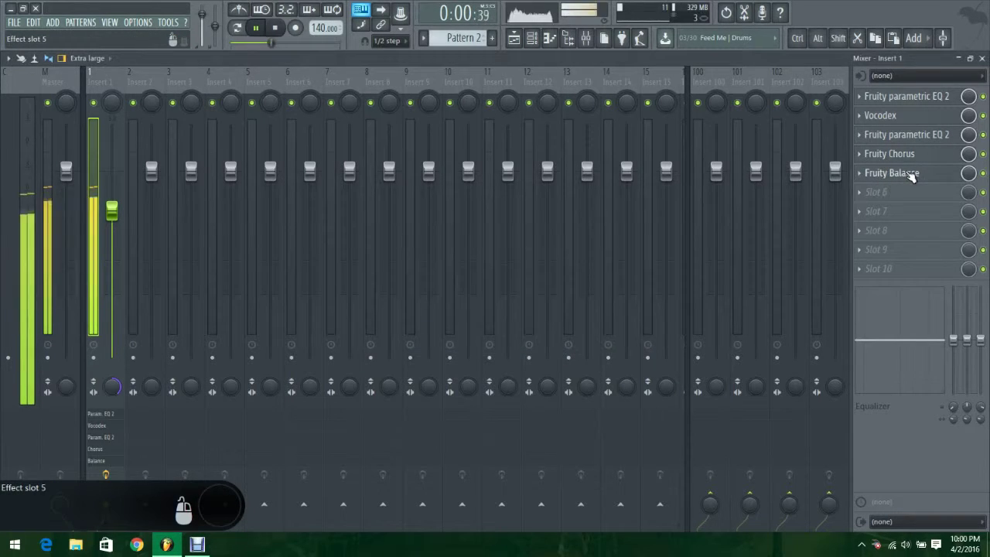
- In the first Fruity parametric EQ 2 on Insert 1, cut band 3 in the lows and boost band 6 by about 1.8 dB
click(906, 118)
click(907, 121)
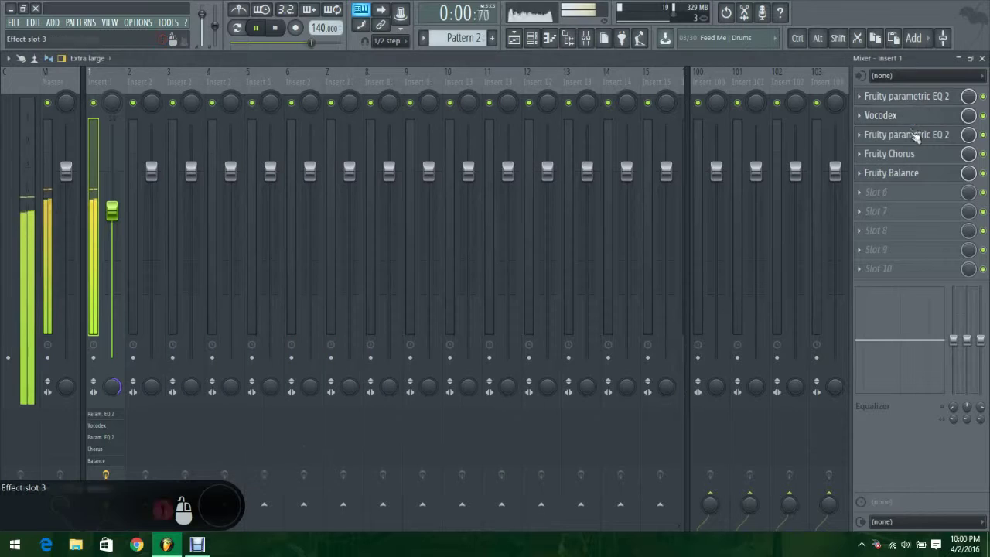
click(915, 135)
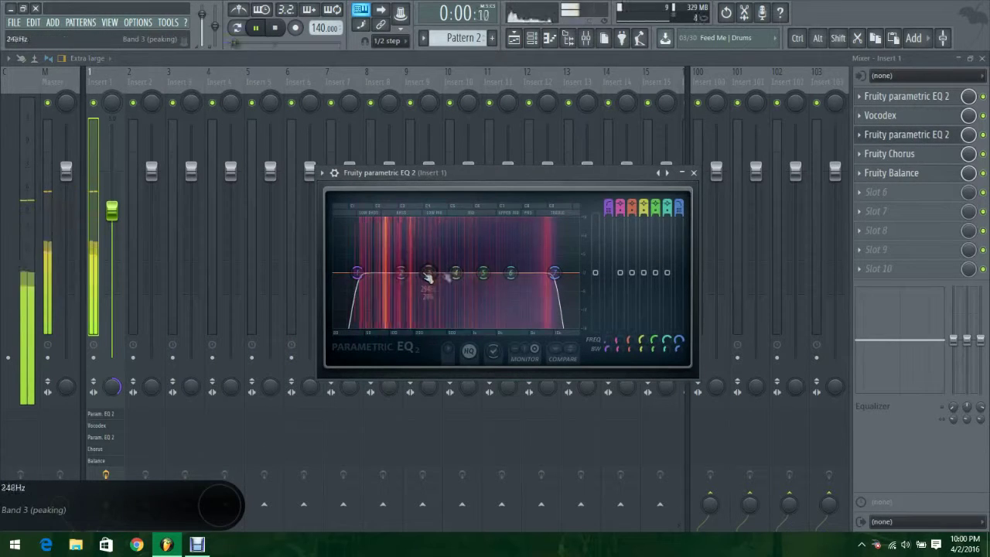
click(904, 100)
drag(179, 284, 162, 286)
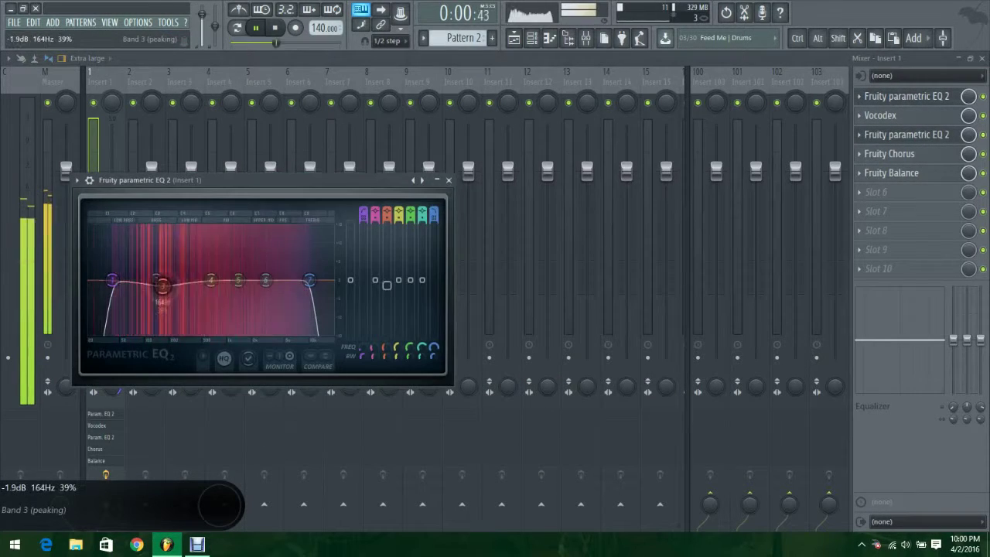
drag(268, 281, 285, 277)
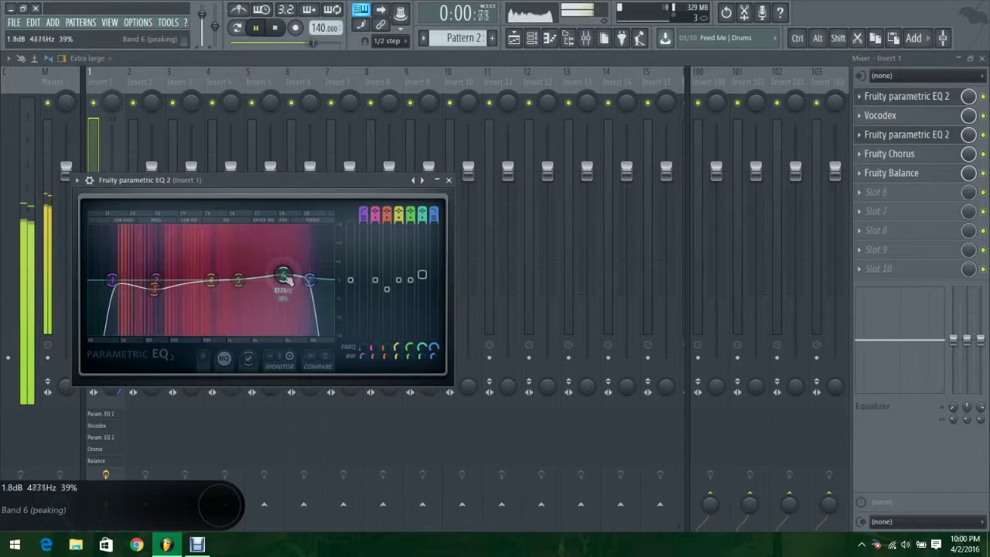
click(909, 97)
click(908, 97)
- In the slot 3 Fruity parametric EQ 2, cut band 2 about 2.1 dB near 194 Hz and boost band 6 in the highs
click(904, 134)
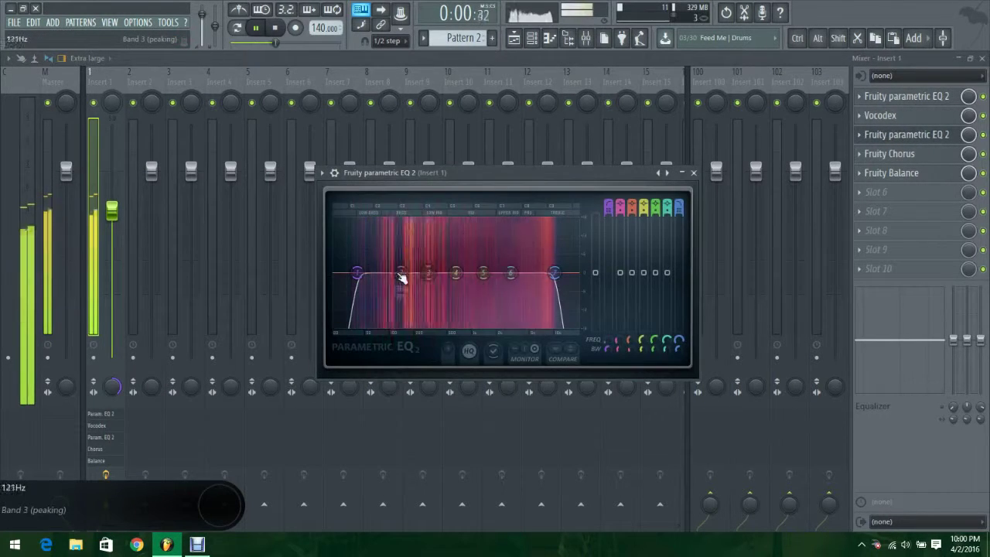
drag(402, 275, 389, 277)
drag(510, 273, 521, 265)
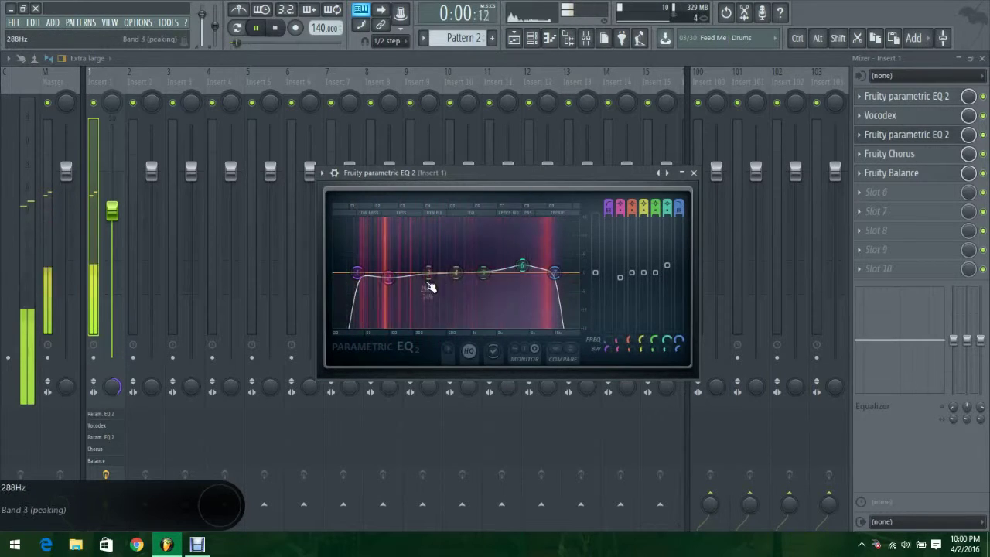
drag(388, 277, 413, 276)
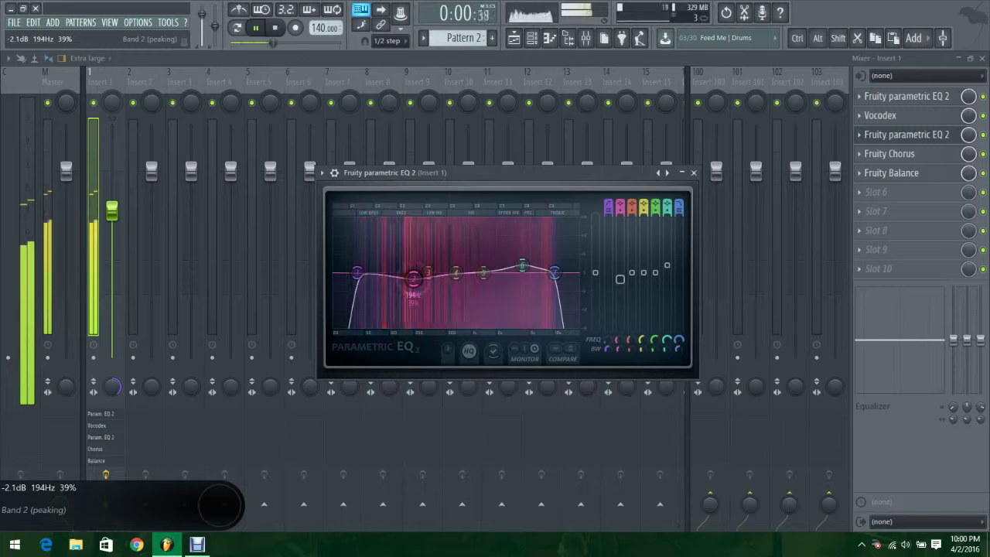
click(693, 172)
click(981, 58)
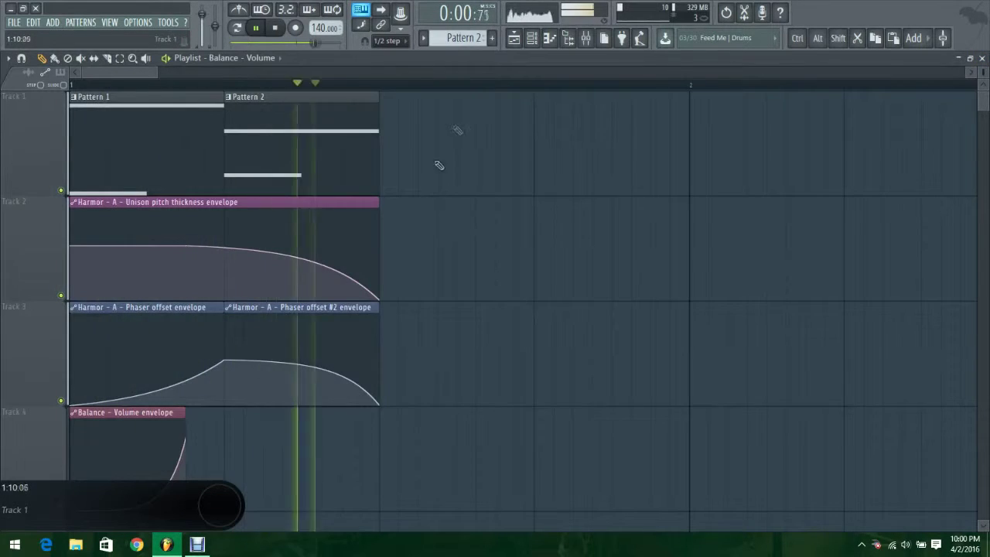
- Reopen Harmor and display the Harmonic unison pitch shape in the envelope editor
click(531, 37)
click(502, 231)
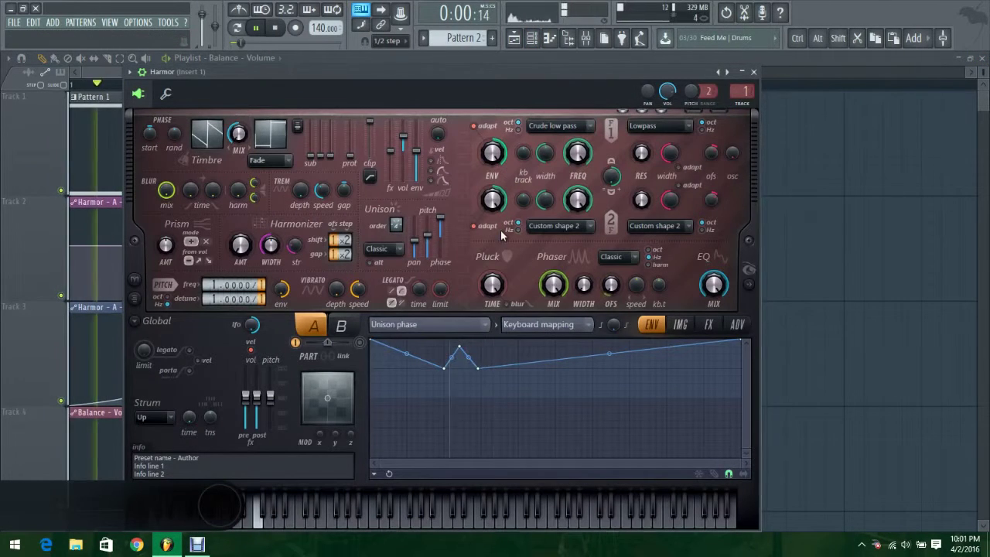
click(429, 324)
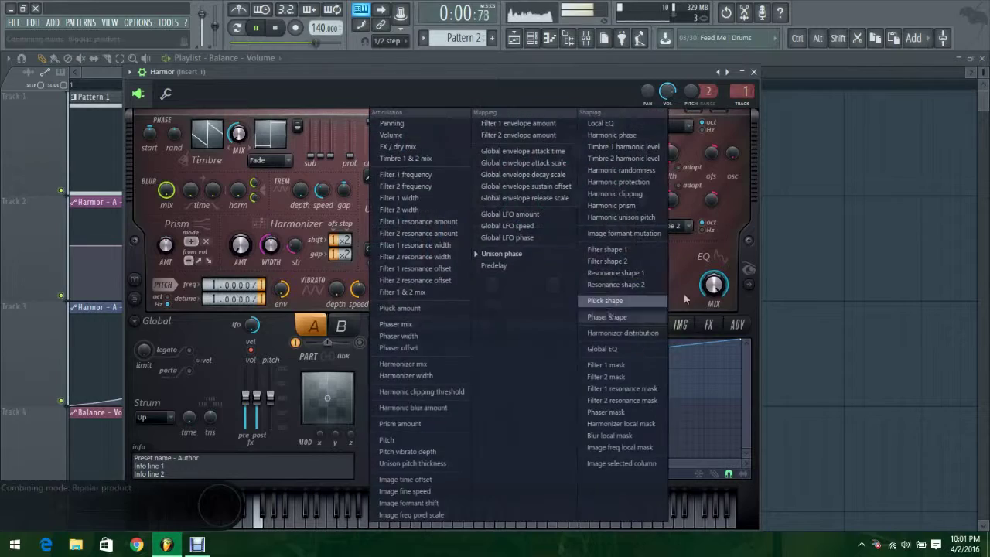
click(642, 210)
click(478, 325)
click(618, 217)
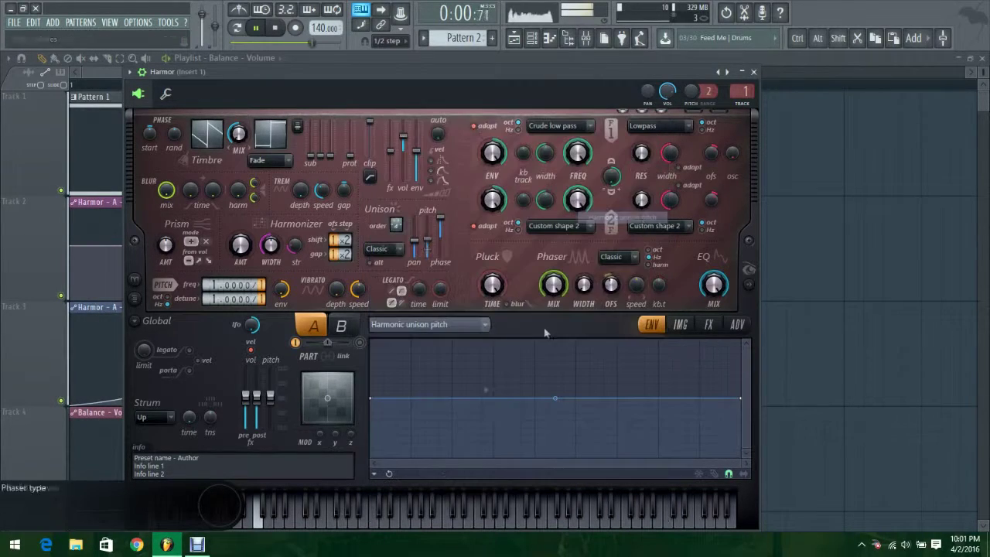
mouse_move(374, 399)
mouse_down()
mouse_move(437, 395)
mouse_move(549, 443)
mouse_up()
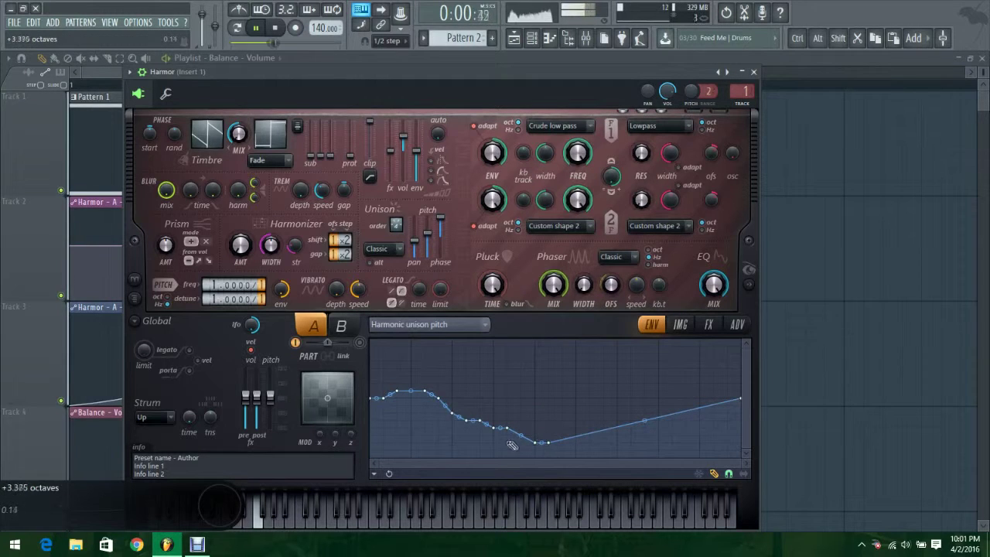
mouse_move(436, 410)
mouse_down()
mouse_move(552, 453)
mouse_move(695, 432)
mouse_move(734, 404)
mouse_move(697, 419)
mouse_move(738, 404)
mouse_move(585, 448)
mouse_up()
drag(417, 394, 497, 421)
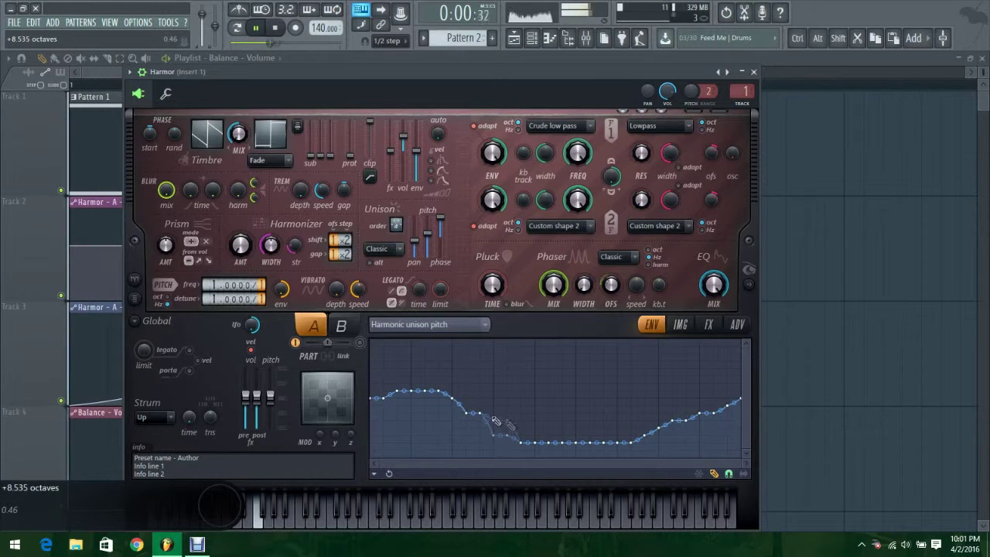
drag(546, 447, 717, 423)
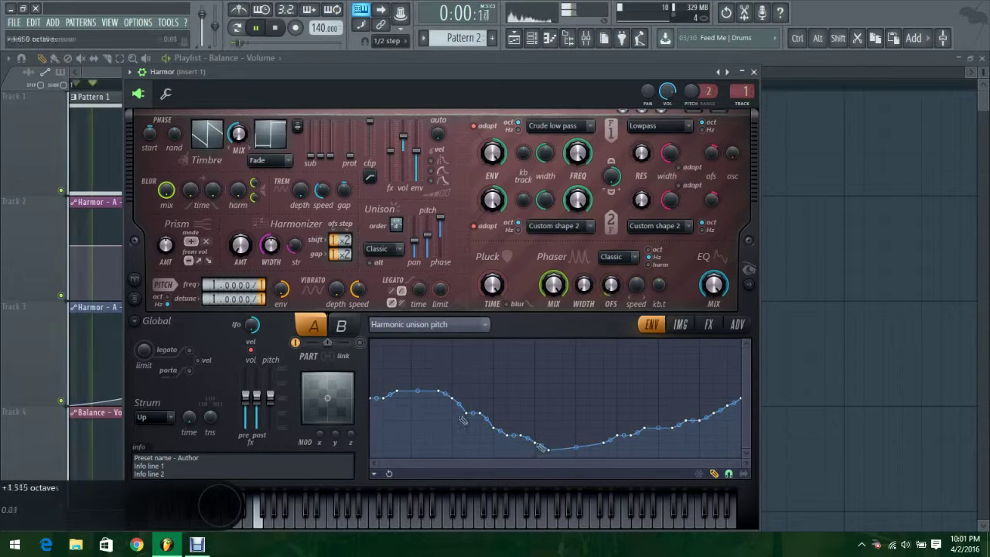
click(713, 473)
mouse_move(724, 417)
mouse_down()
mouse_move(503, 443)
mouse_move(738, 417)
mouse_up()
drag(495, 433, 360, 442)
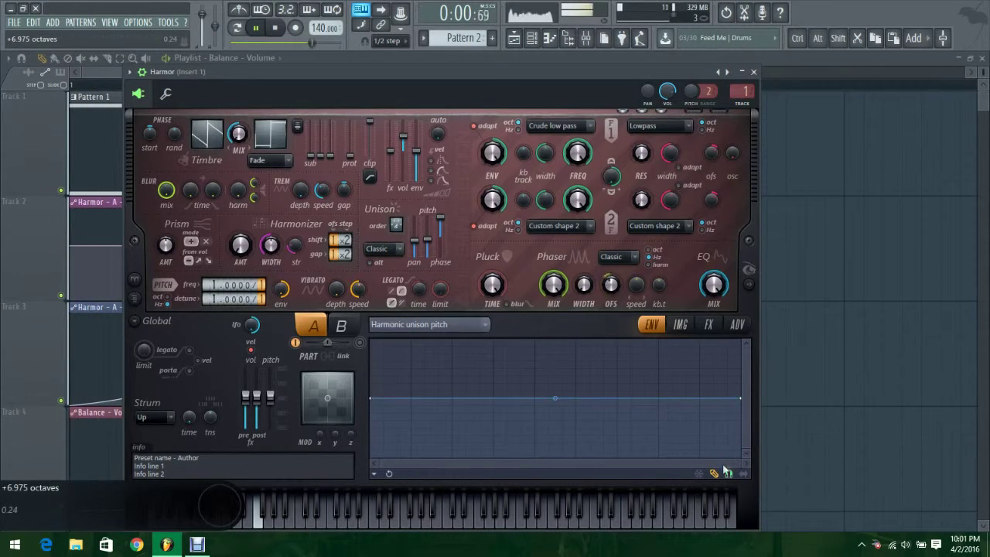
- Shape the first half of the Harmonic unison pitch curve as a slightly raised plateau that falls to a low dip just past the middle
mouse_move(383, 395)
mouse_down()
mouse_move(451, 391)
mouse_move(480, 420)
mouse_up()
right_click(466, 405)
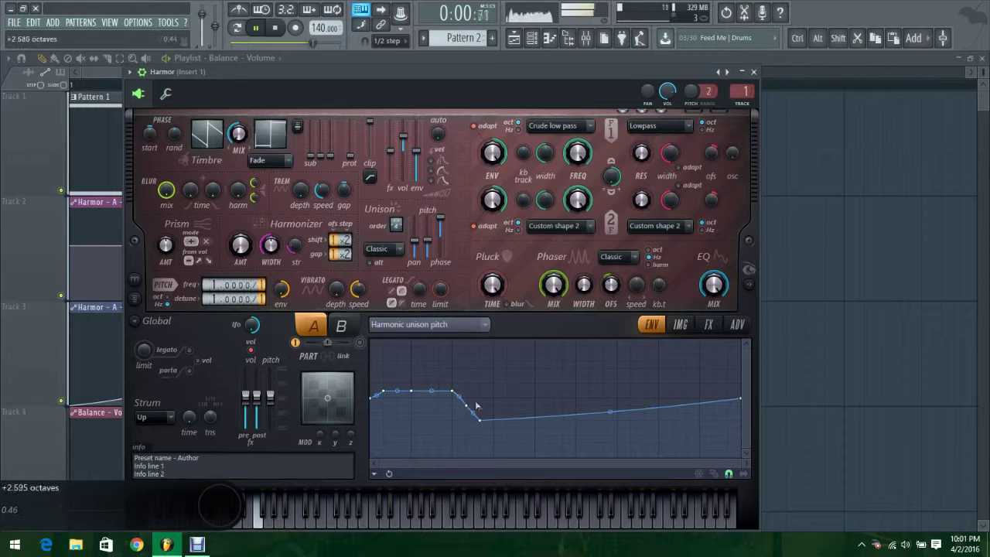
right_click(478, 407)
click(472, 403)
drag(487, 423, 566, 448)
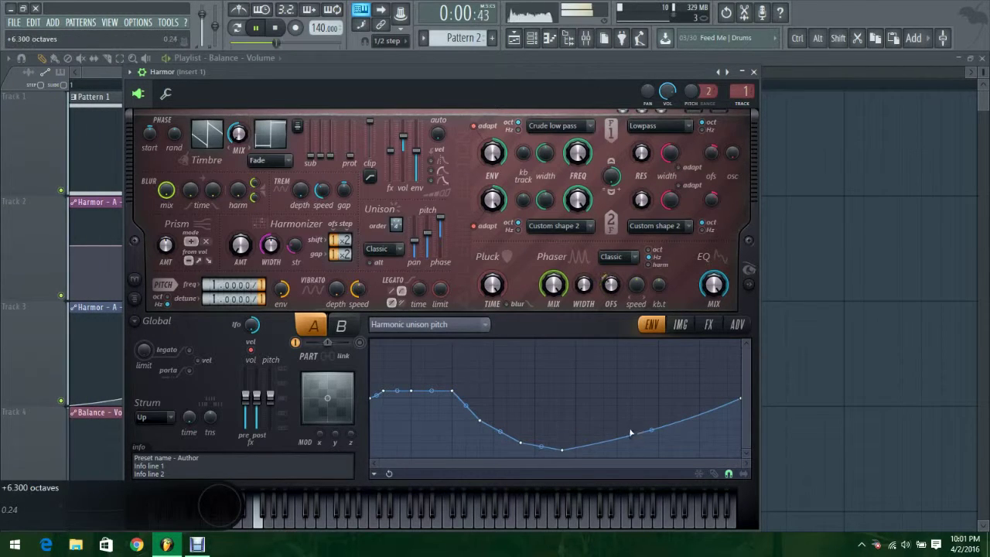
- Keep the second half of the Harmonic unison pitch curve low before a steep end rise, and lower the plateau's last point for an earlier fall
right_click(602, 450)
click(591, 456)
drag(603, 451, 606, 445)
drag(731, 414, 715, 401)
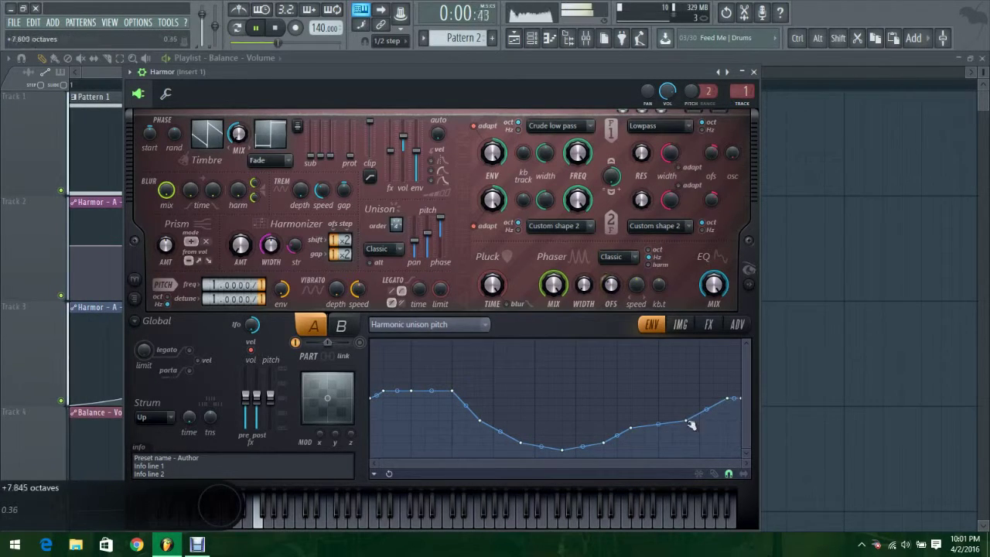
drag(685, 419, 634, 442)
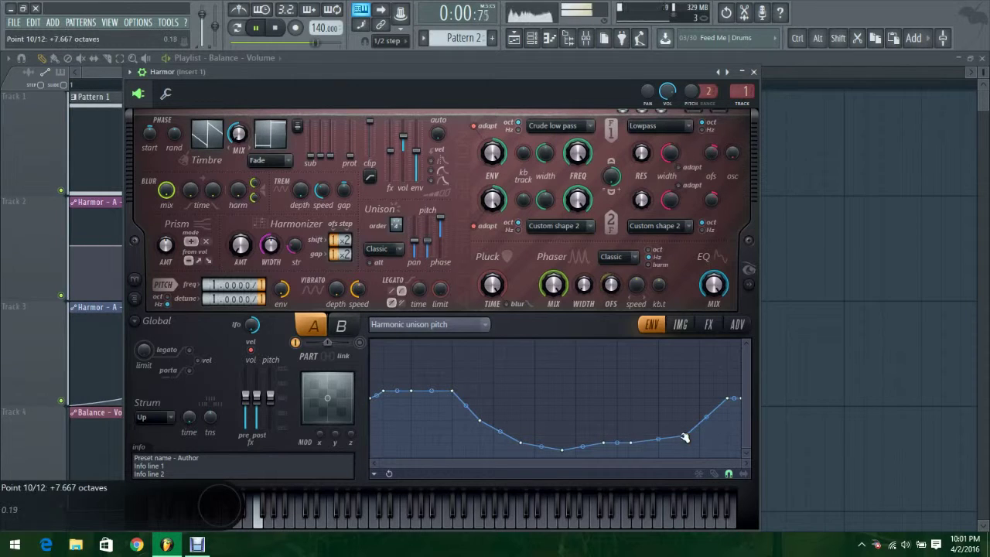
drag(449, 397, 453, 410)
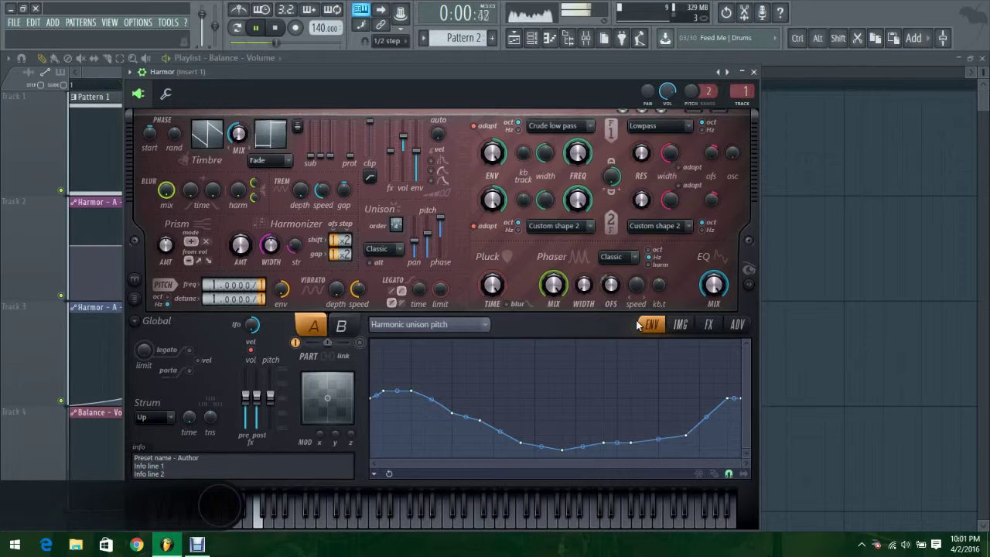
- Review Harmor's effects settings and the keyboard mapping curve of the Unison phase
click(712, 325)
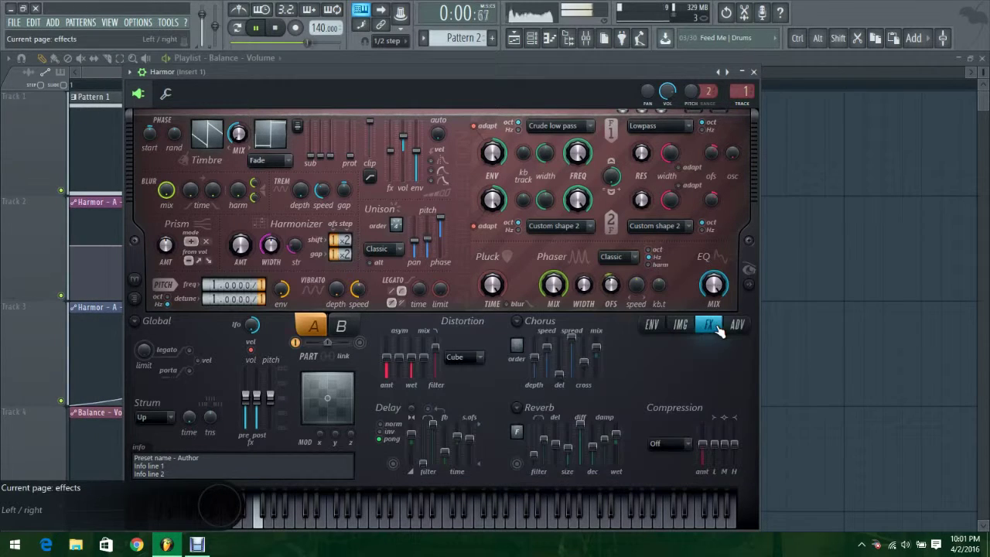
click(653, 325)
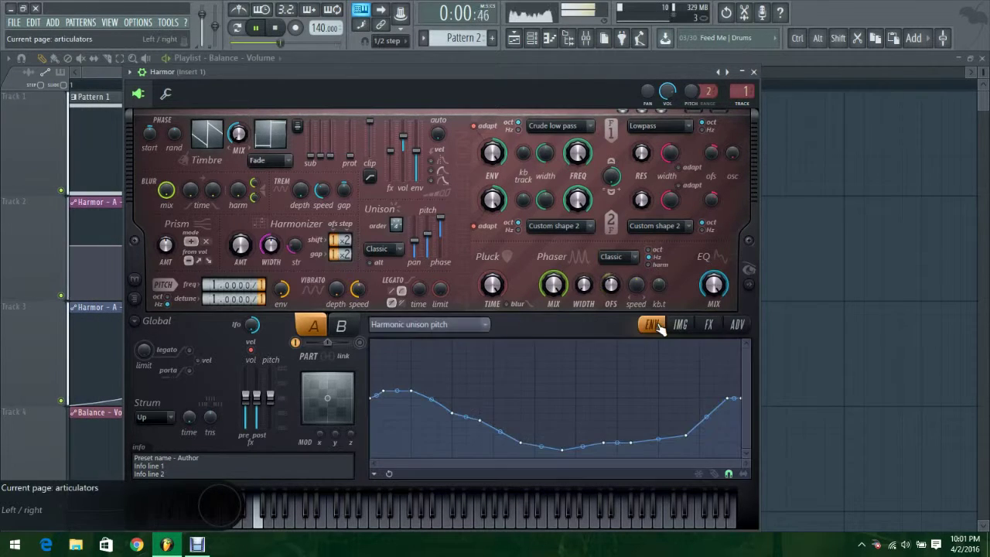
click(486, 324)
click(506, 378)
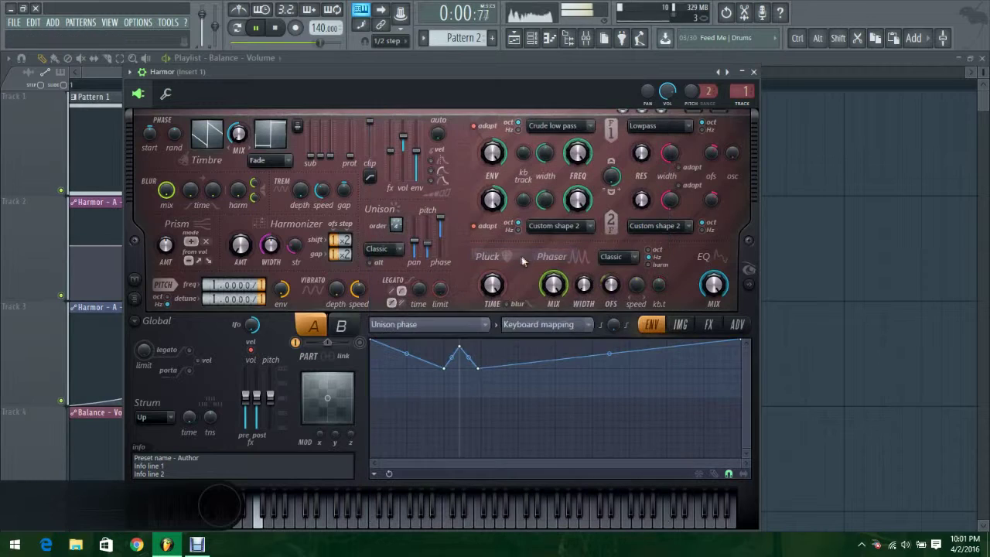
- Check Fruity Chorus and set band 6 of the slot 3 Fruity parametric EQ 2 to about 1.3 dB at 4771 Hz
click(586, 38)
click(889, 153)
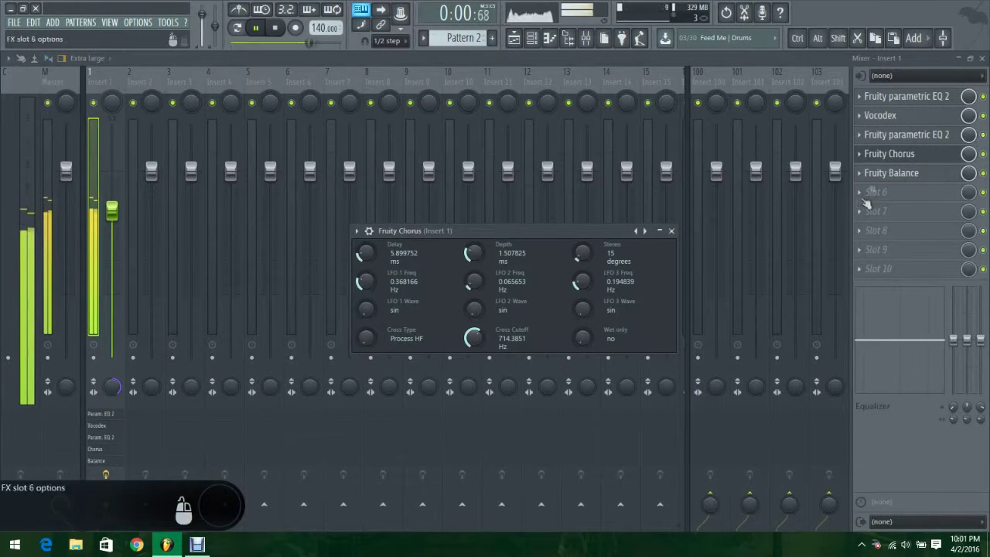
click(896, 153)
click(927, 136)
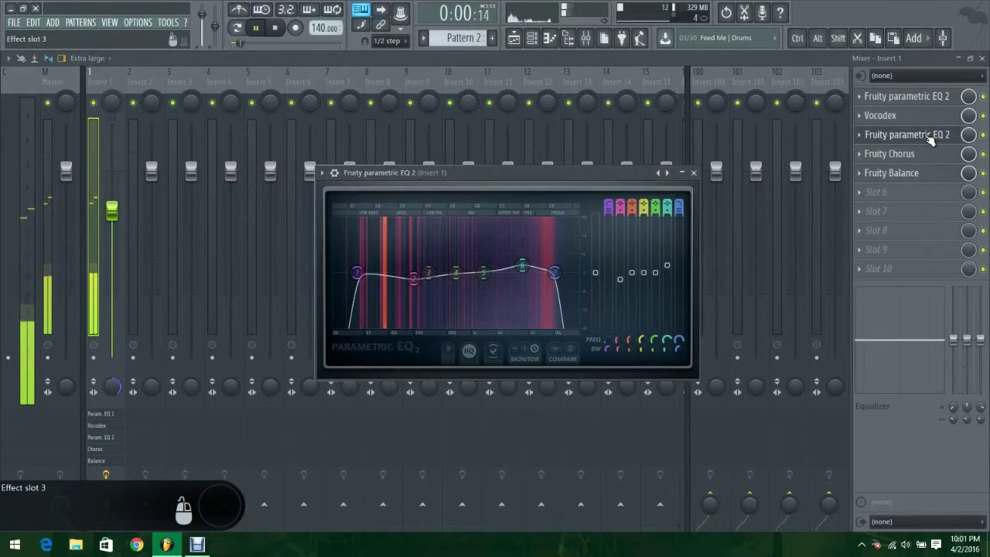
mouse_move(522, 265)
mouse_down()
mouse_move(490, 262)
mouse_move(527, 269)
mouse_up()
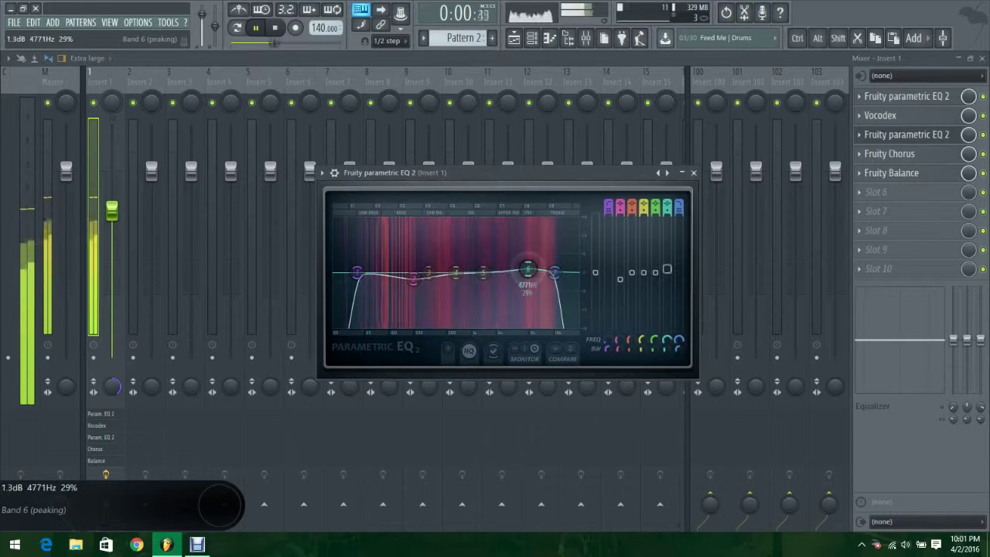
click(694, 172)
click(981, 58)
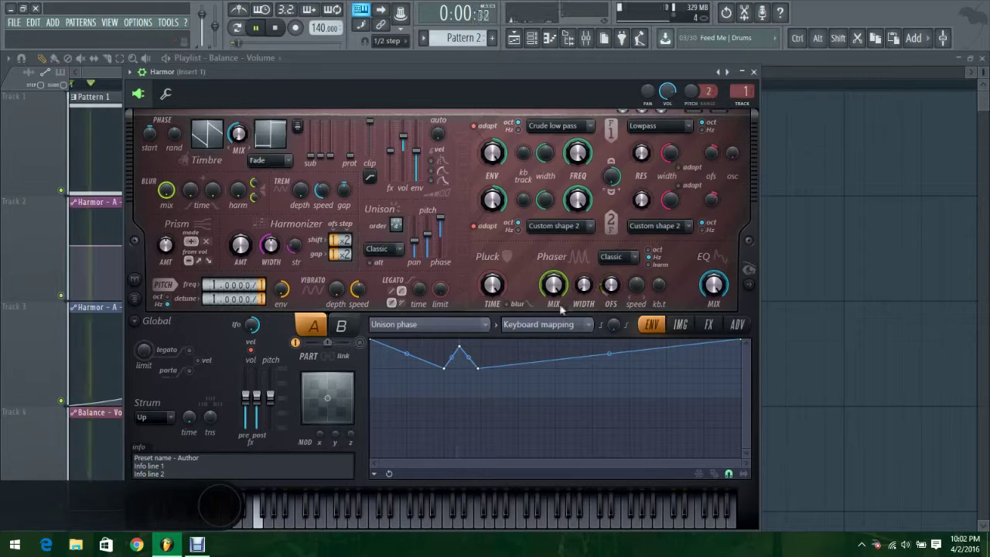
- Enable the Unison pitch thickness envelope in Harmor and shape it as a short curve rising steeply from zero to maximum
key(space)
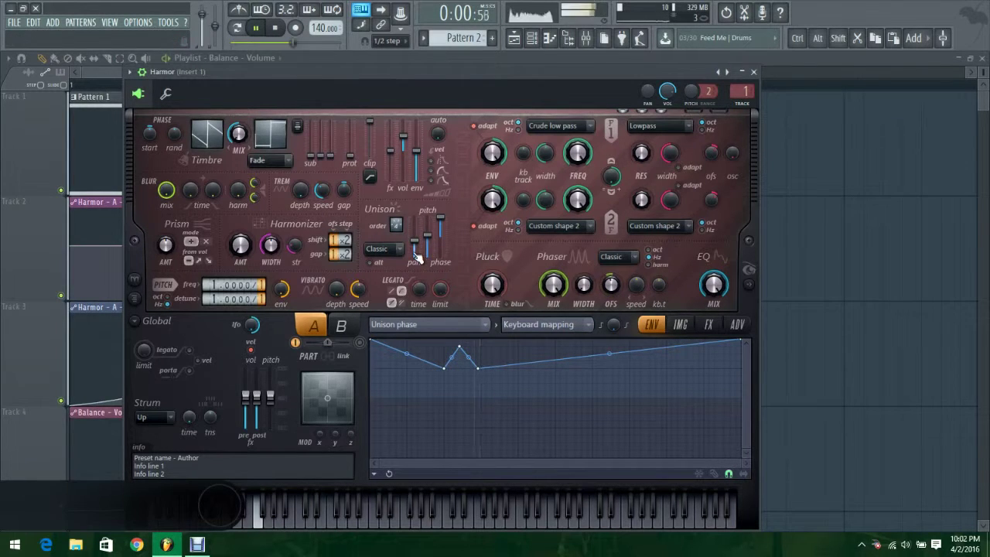
click(483, 324)
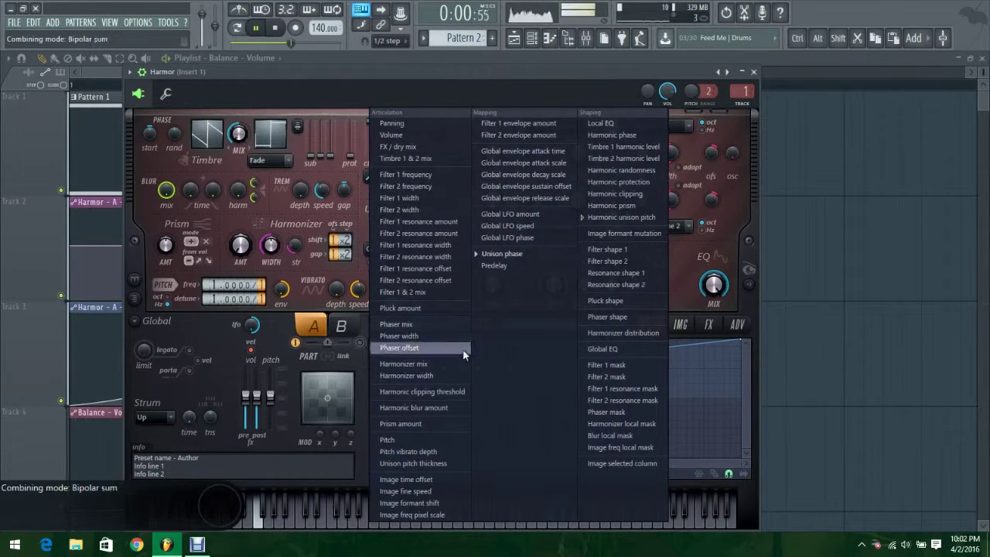
click(386, 463)
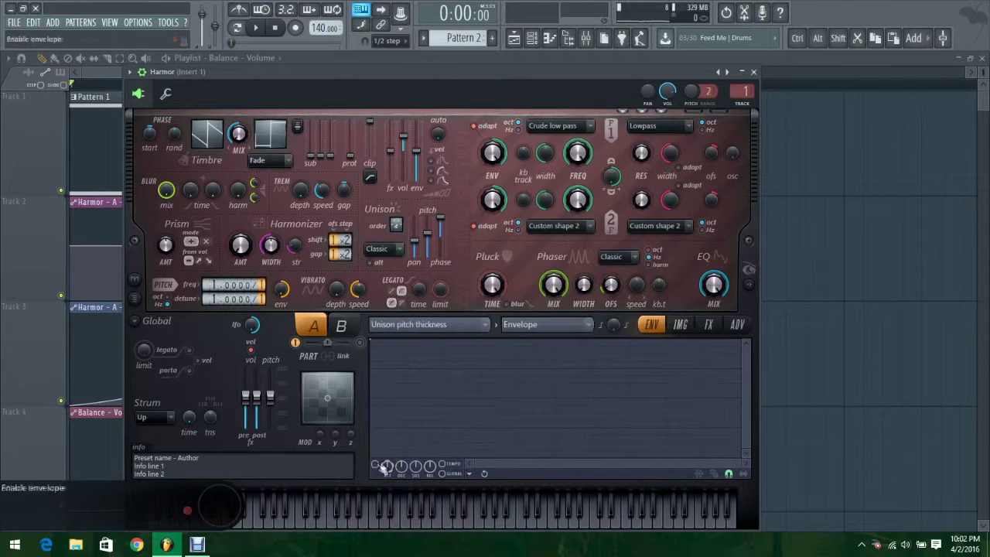
right_click(406, 457)
key(space)
drag(388, 399, 388, 419)
drag(410, 457, 556, 353)
drag(371, 340, 373, 457)
drag(557, 353, 417, 342)
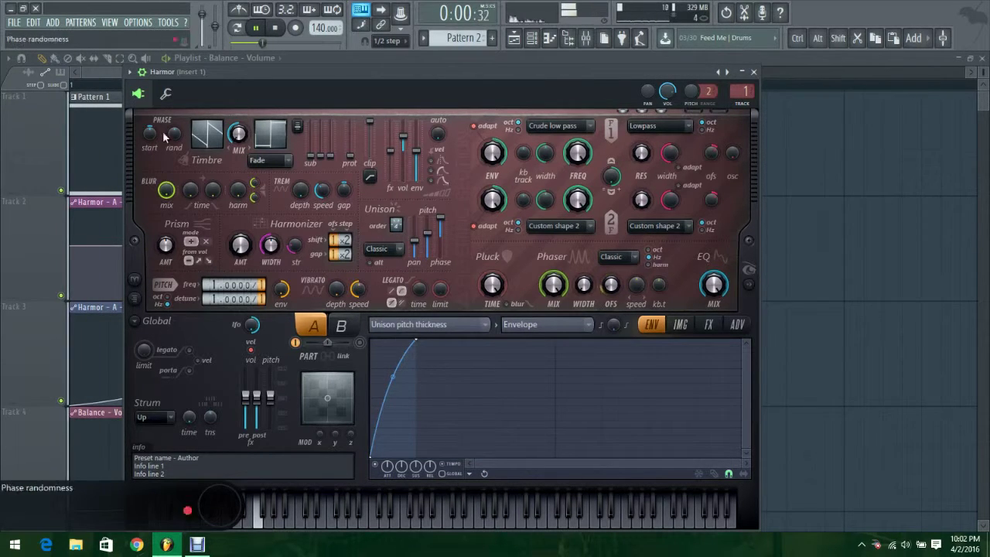
- Check the playlist automation clips, then reopen Harmor and look through its image and effects settings
click(111, 70)
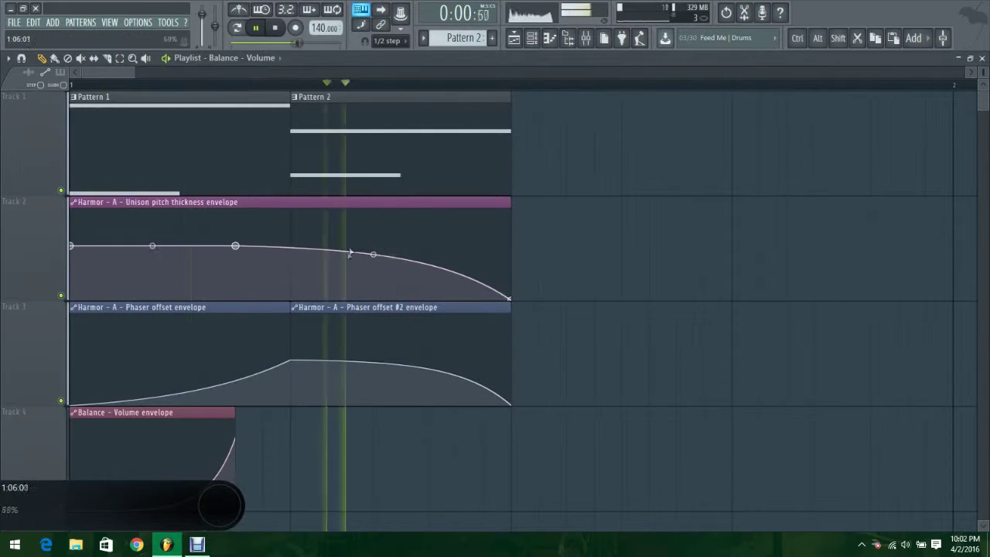
click(532, 38)
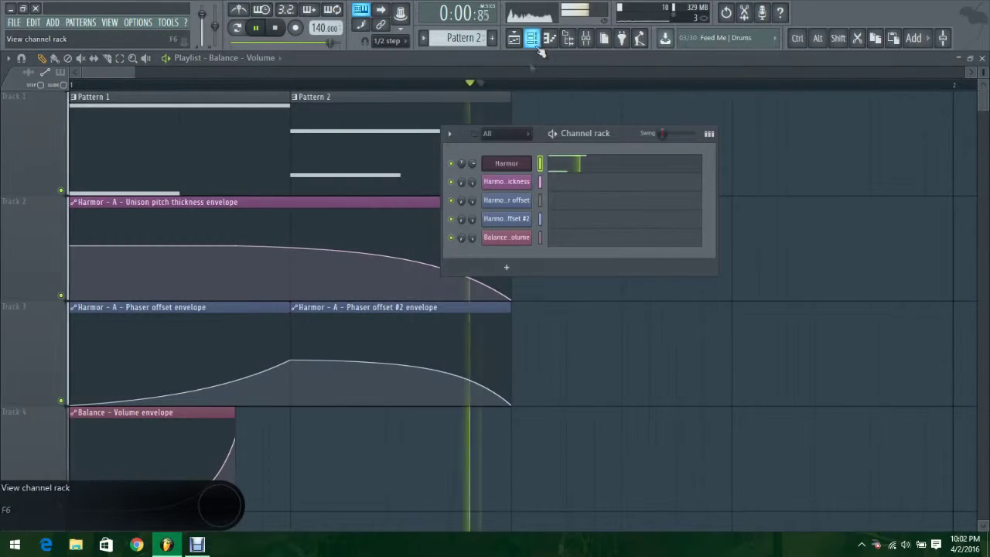
click(501, 163)
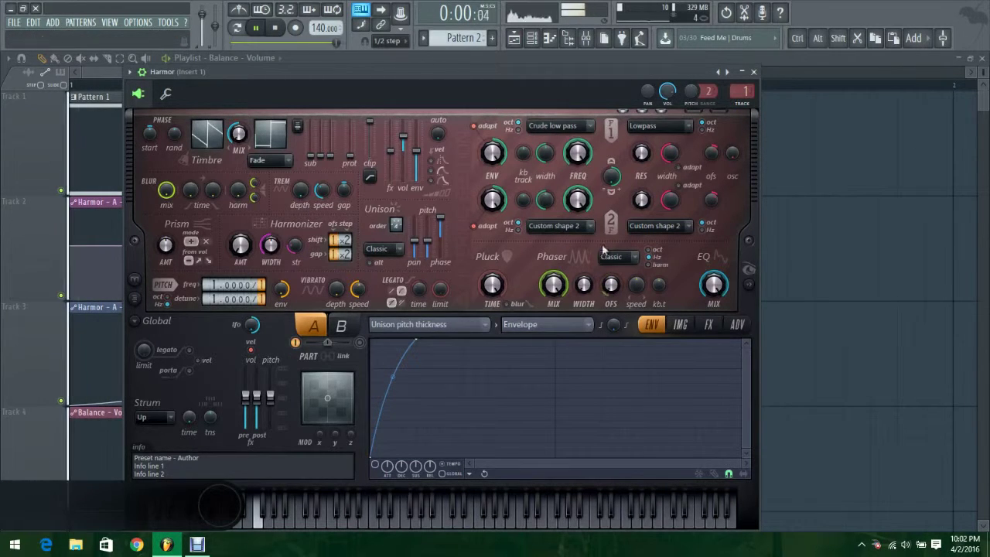
click(679, 325)
click(708, 324)
click(678, 326)
click(652, 325)
- Redraw Harmor's Harmonic unison pitch curve to fall from a high start into a flat low valley and rise again at the end
click(429, 324)
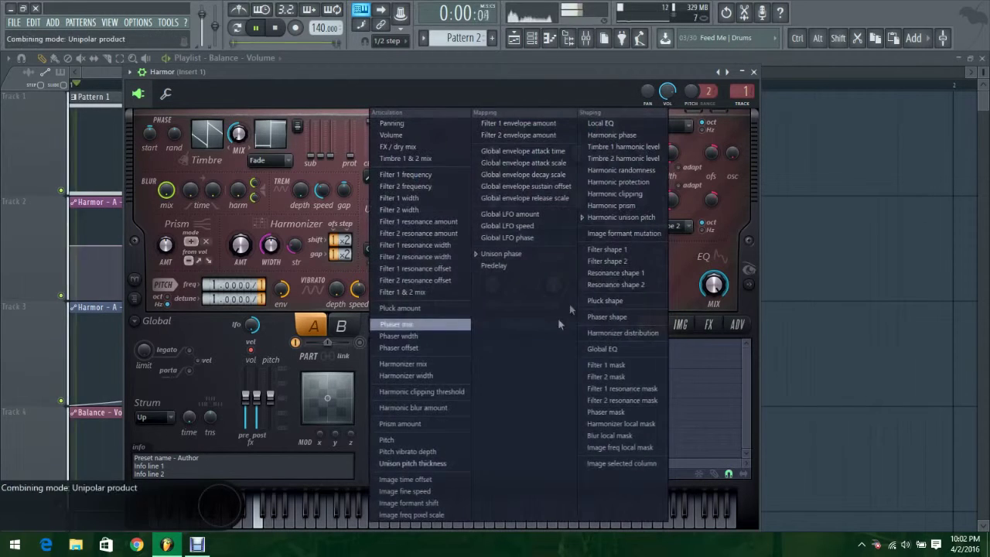
click(622, 219)
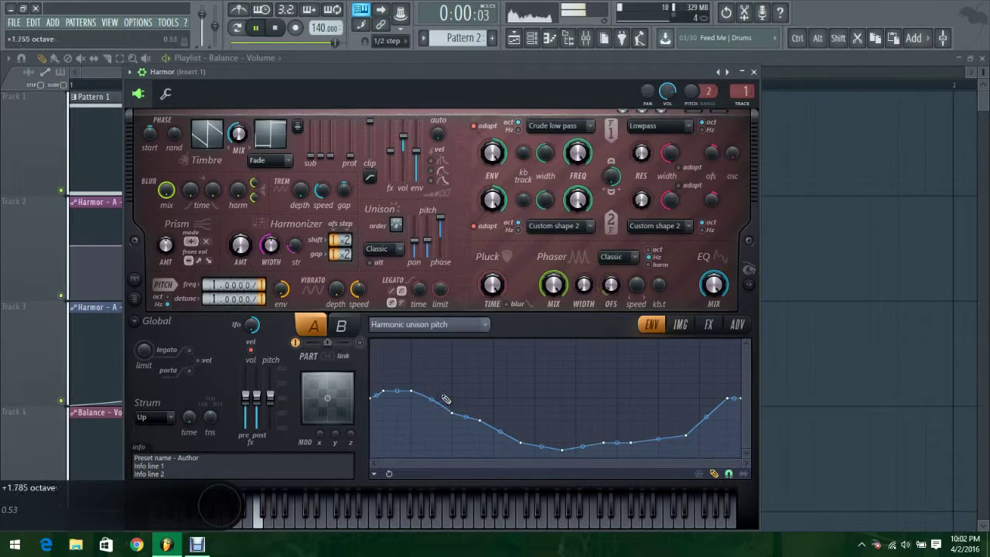
mouse_move(394, 396)
mouse_down()
mouse_move(449, 399)
mouse_move(534, 435)
mouse_up()
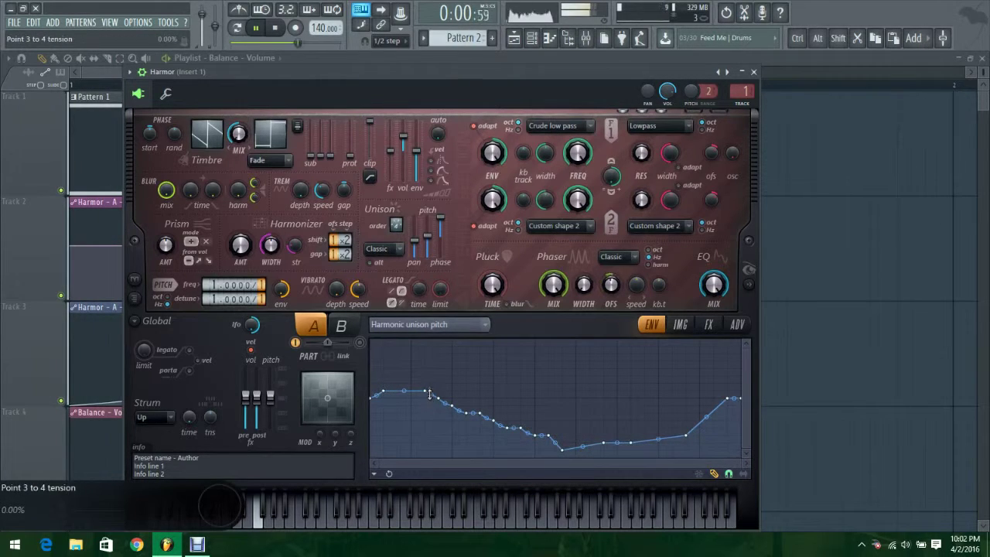
drag(524, 435, 563, 446)
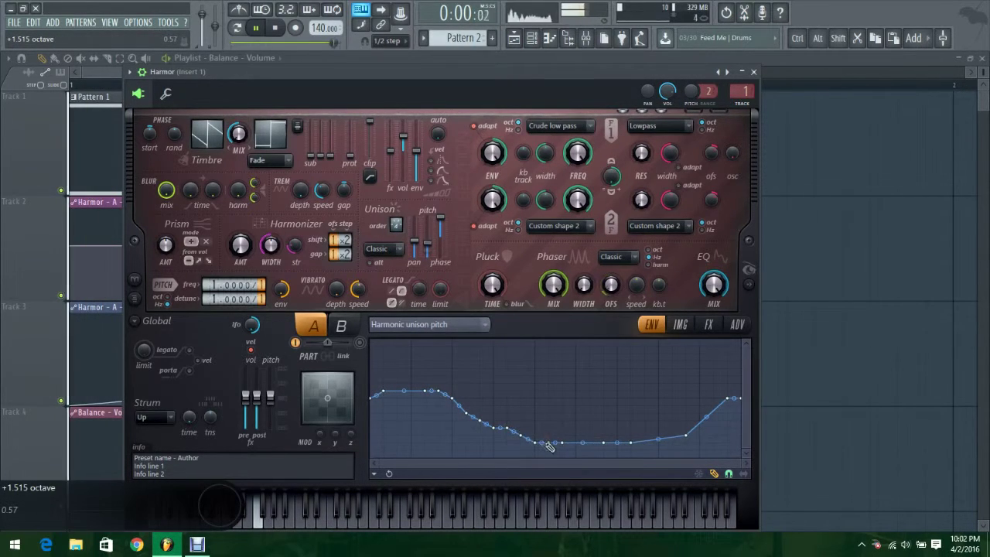
mouse_move(663, 430)
mouse_down()
mouse_move(737, 404)
mouse_move(721, 402)
mouse_up()
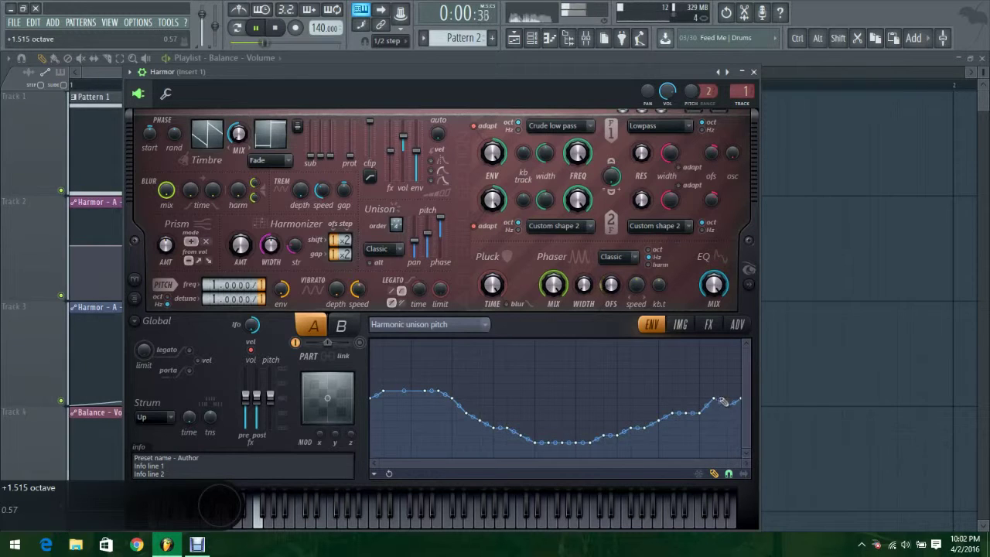
mouse_move(639, 441)
mouse_down()
mouse_move(577, 454)
mouse_move(525, 449)
mouse_move(424, 397)
mouse_up()
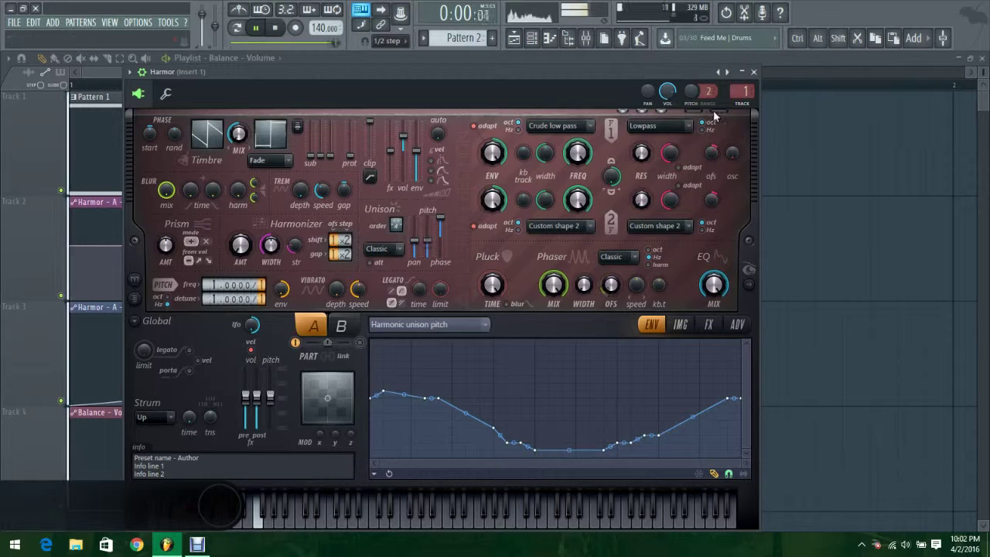
- Close Harmor and the channel rack and play the arrangement of both patterns with their automation clips
click(754, 72)
click(708, 131)
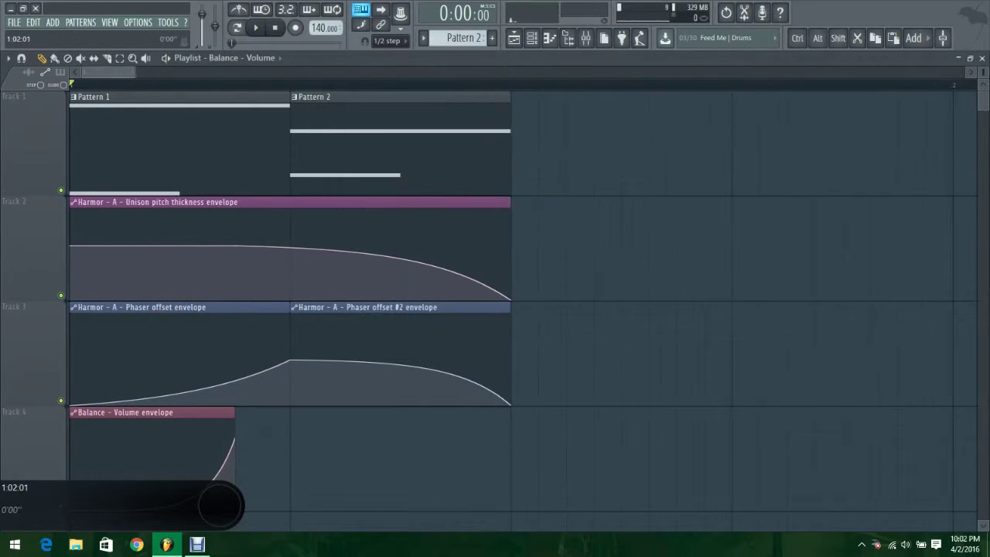
click(132, 58)
right_click(322, 252)
scroll(111, 72, down, 3)
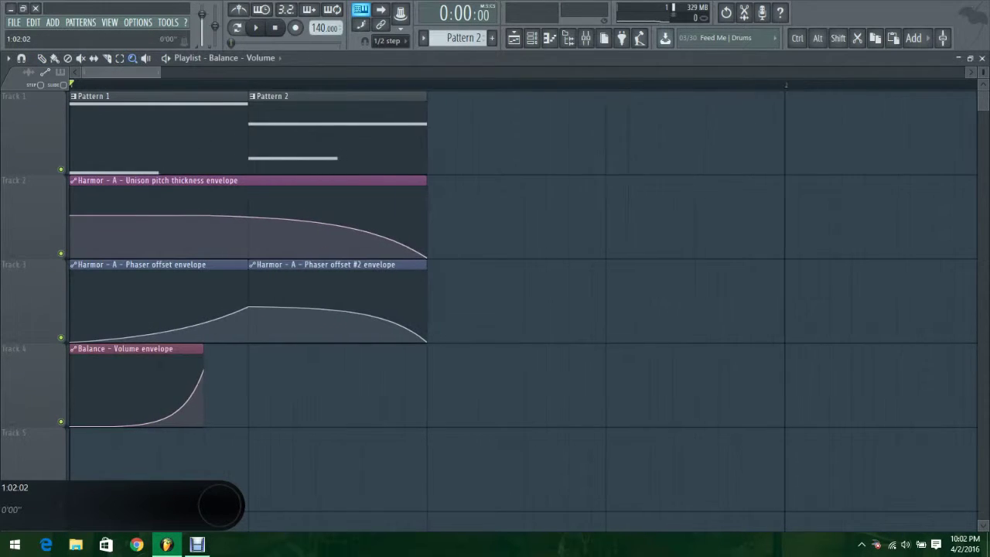
key(space)
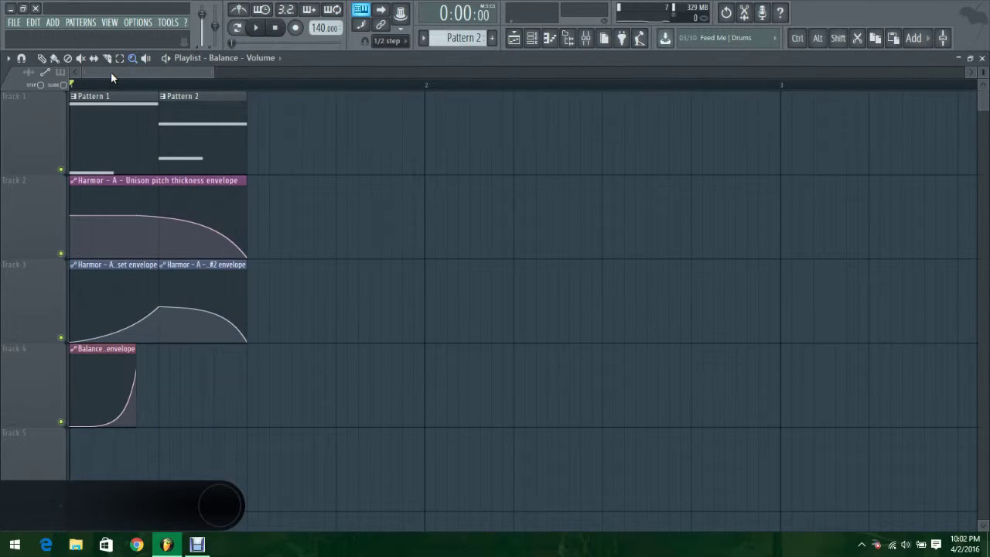
key(space)
- Open the vbn.flp project and select the timeline range spanning the Pattern 3 and Pattern 1 clips at bar 10
click(42, 58)
click(22, 26)
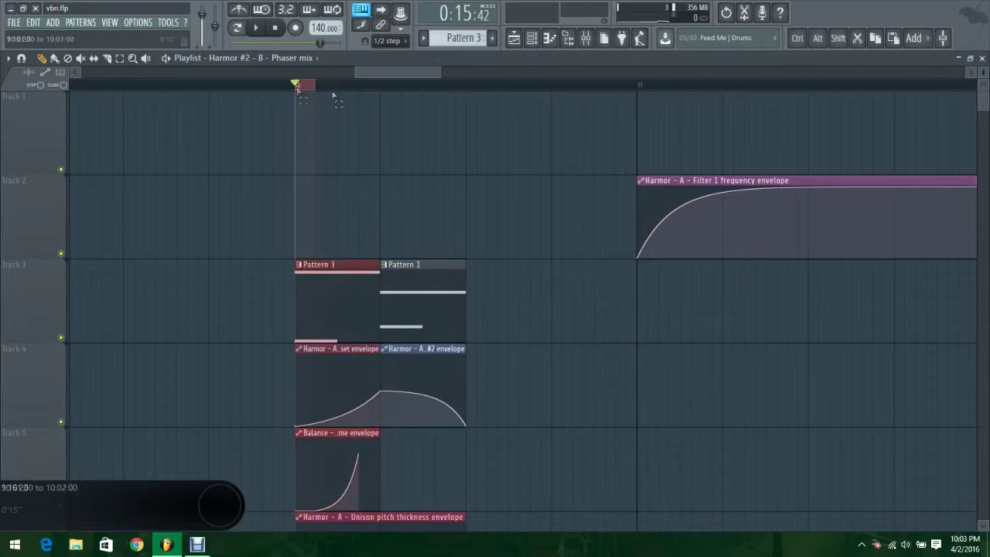
drag(333, 94, 459, 104)
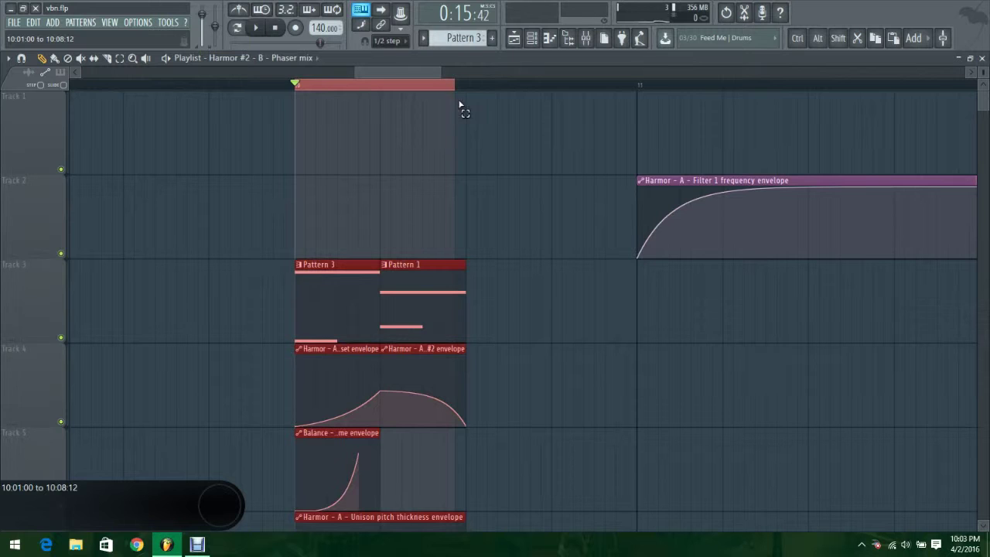
click(566, 310)
right_click(584, 331)
- Play the selected range and examine the unison pitch thickness, phaser offset and balance automation clips below the patterns
key(space)
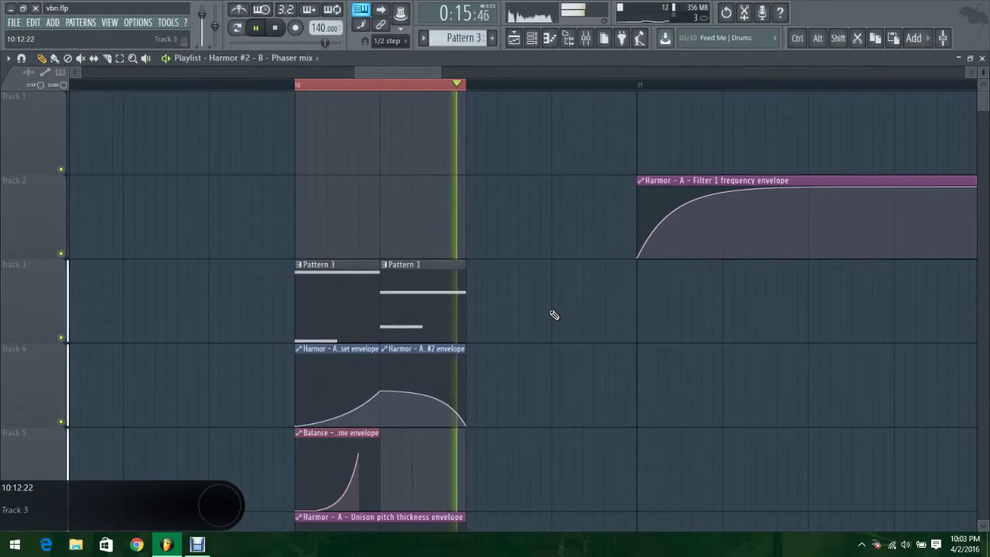
scroll(553, 314, down, 1)
key(space)
key(space)
key(space)
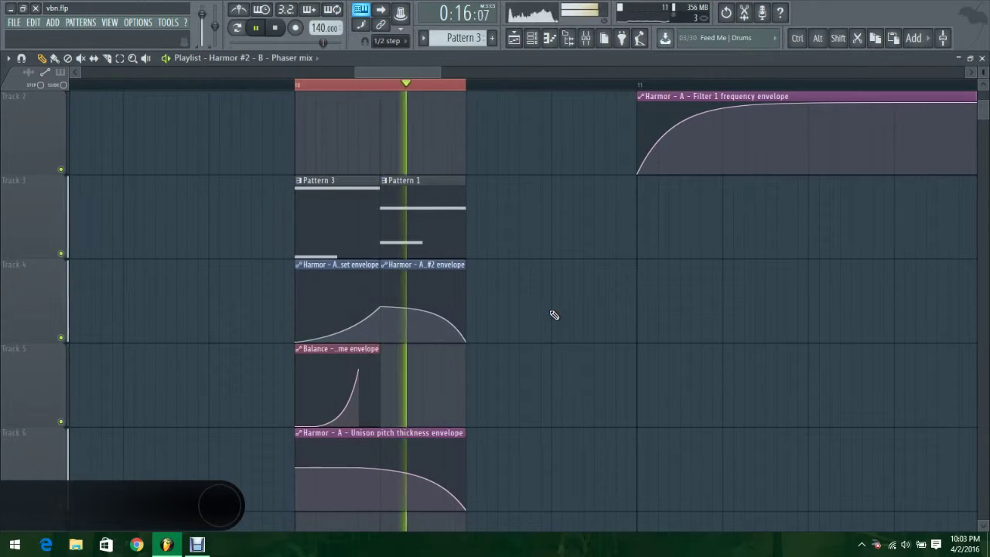
key(space)
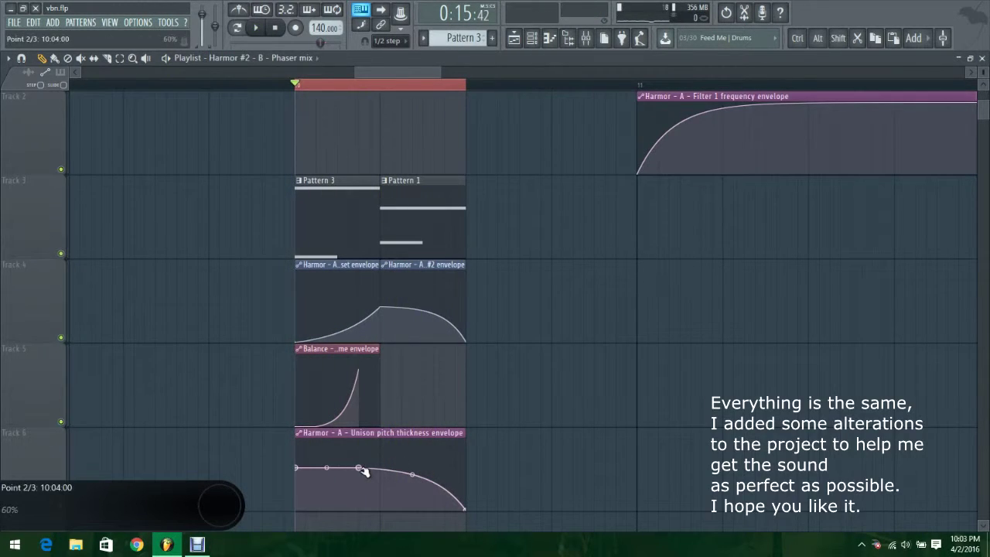
key(space)
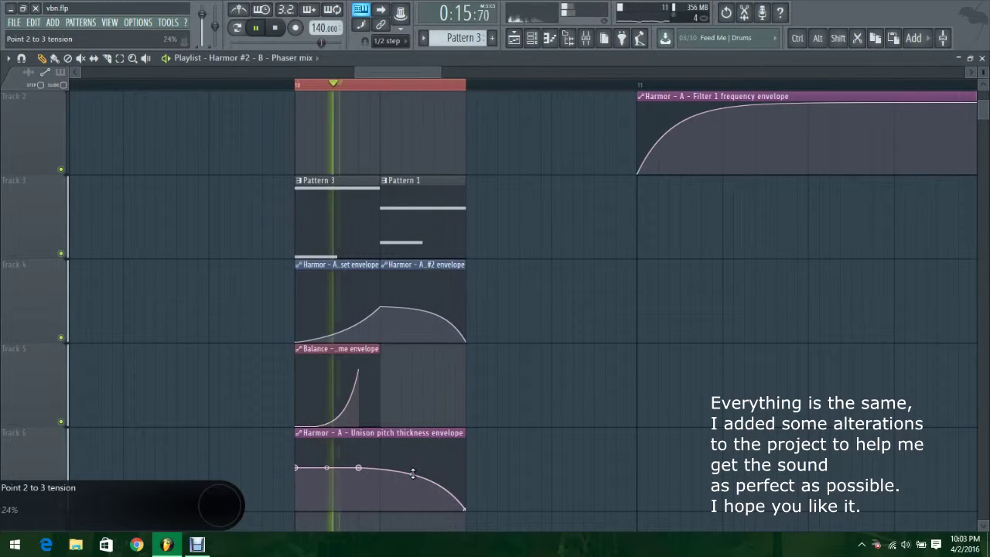
key(space)
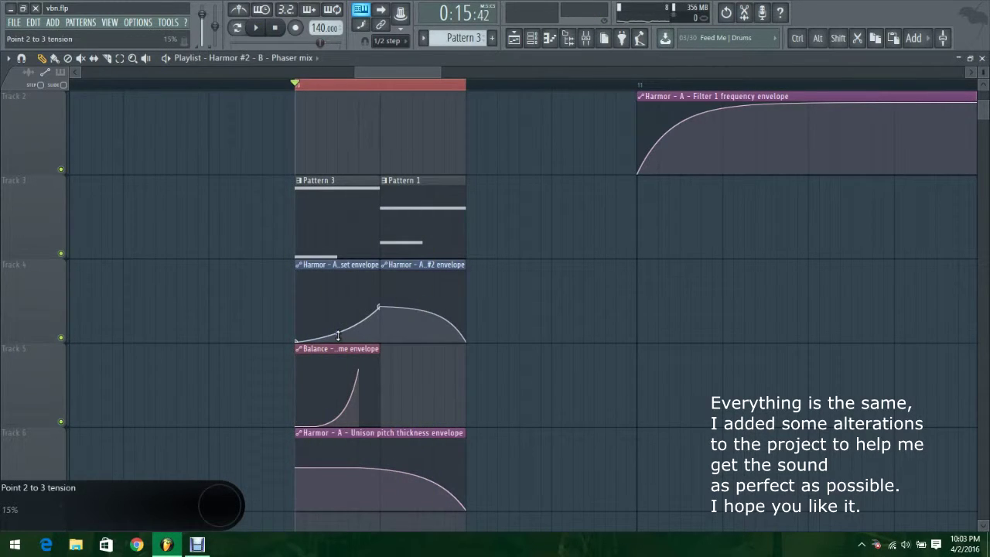
key(space)
key(space)
- Open the Harmor channel routed to the bass track and review its Unison phase keyboard mapping during playback
click(532, 37)
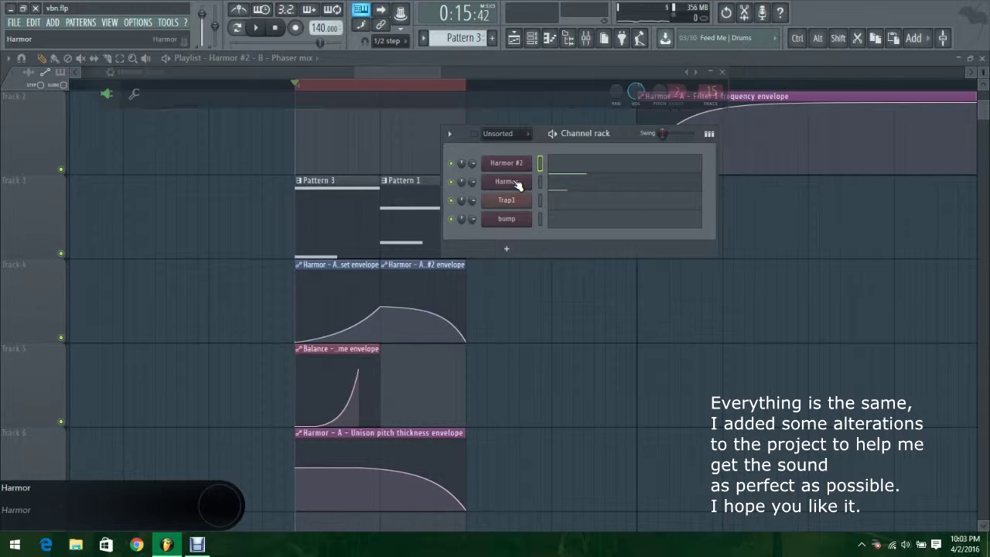
click(517, 186)
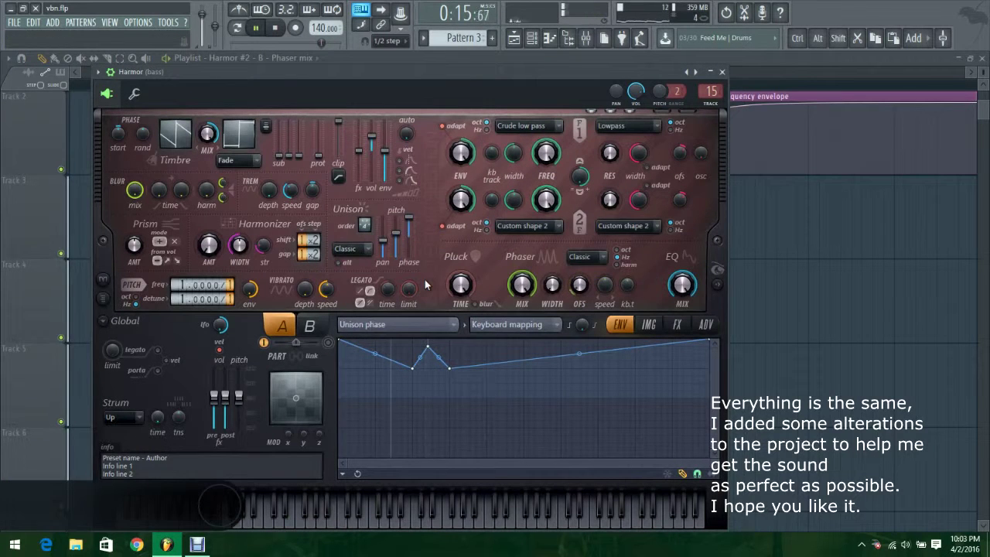
key(space)
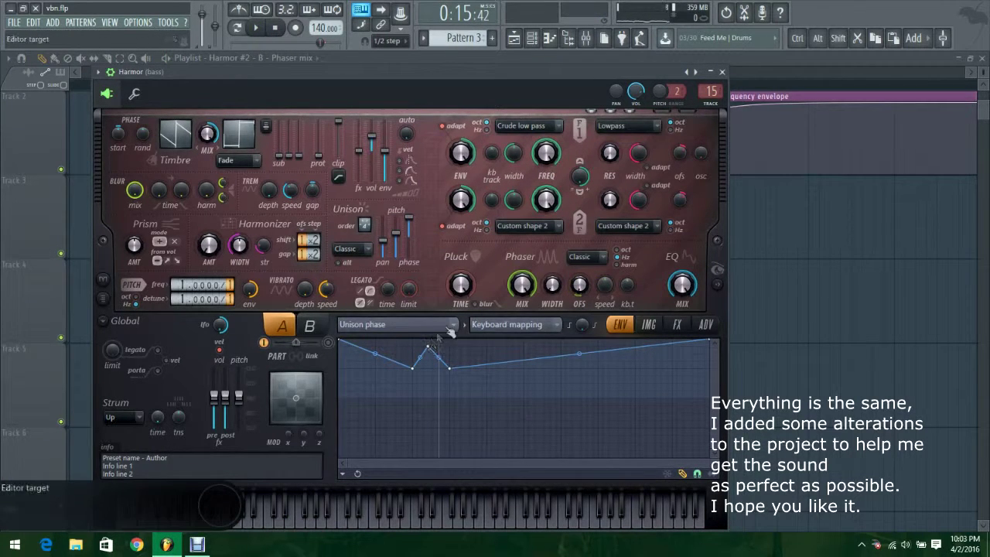
key(space)
- Review the bass mixer track's effect chain and the Fruity parametric EQ 2 in slot 1
click(586, 39)
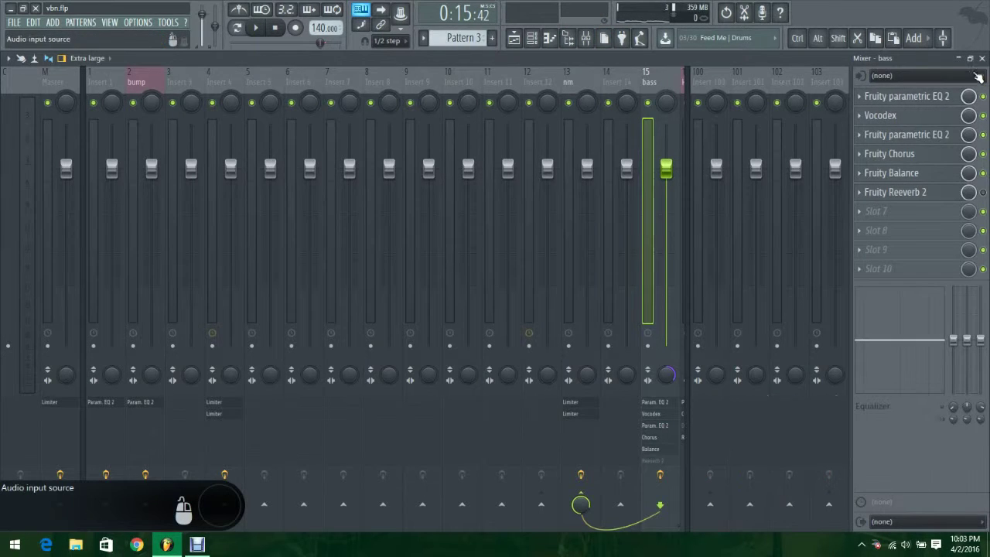
click(922, 105)
key(space)
click(922, 105)
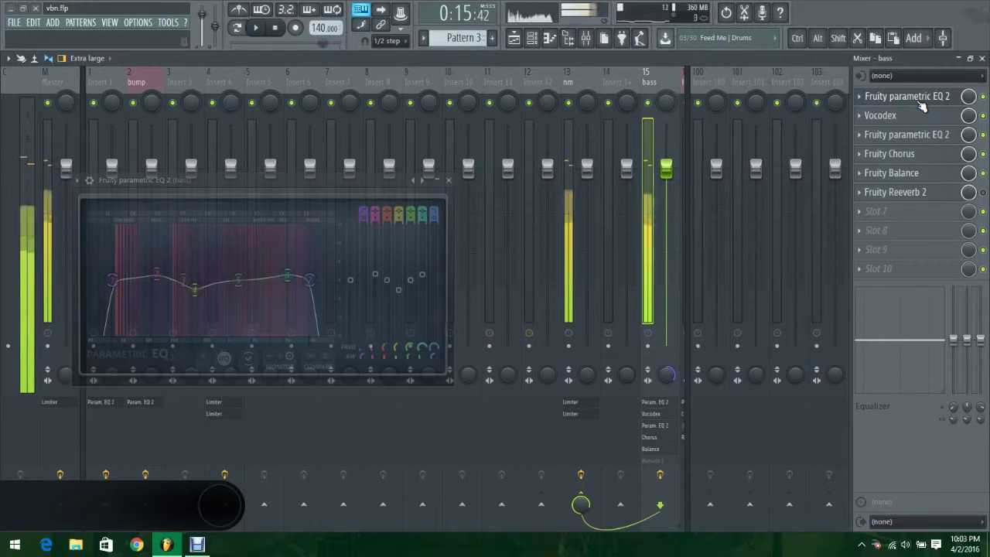
click(981, 58)
key(space)
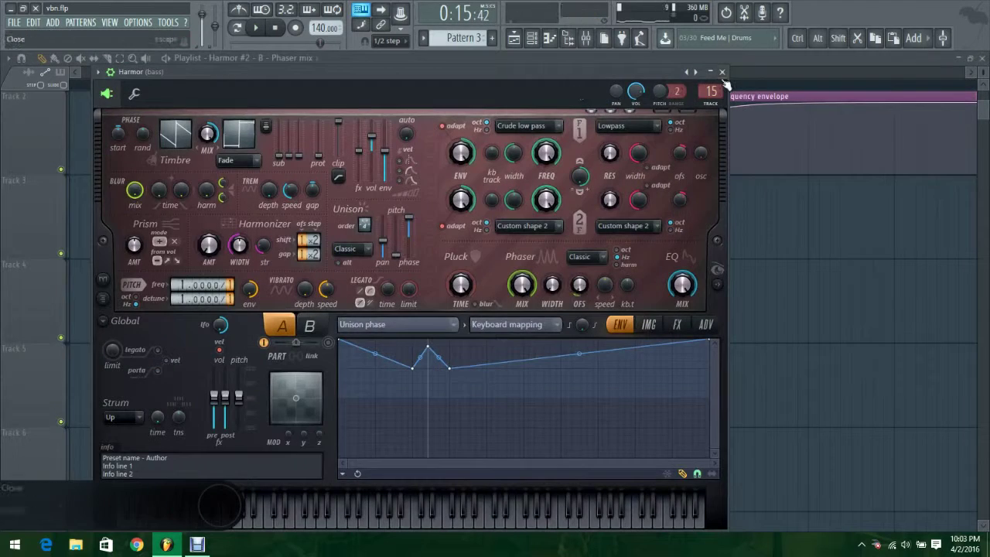
- Close Harmor and the channel rack, and recheck the slot 1 Fruity parametric EQ 2 on the bass track during playback
click(722, 72)
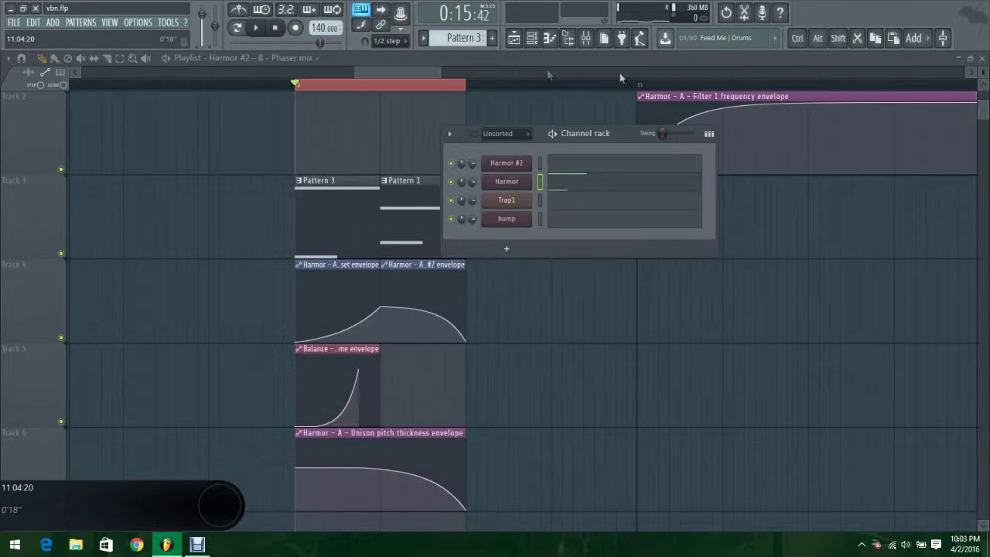
click(425, 76)
click(574, 42)
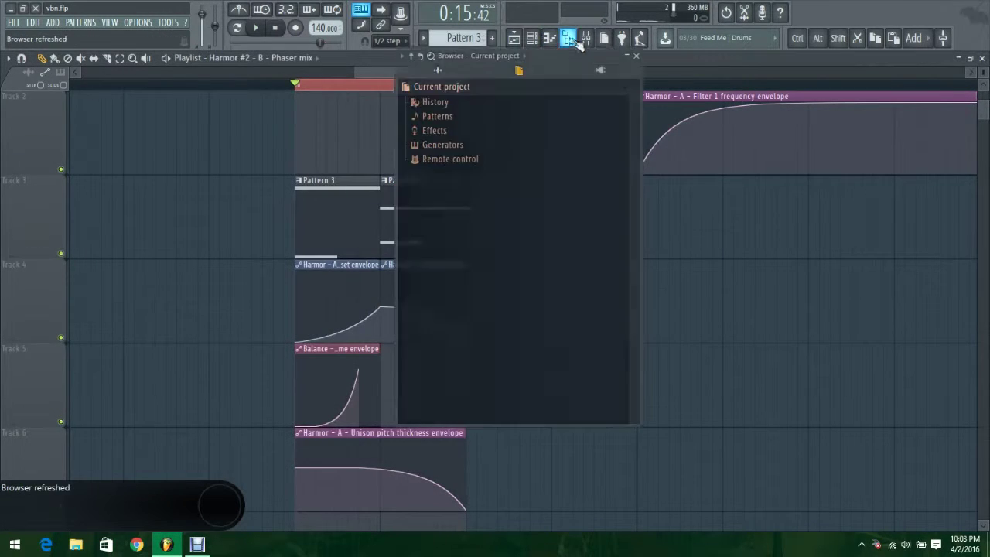
click(576, 40)
click(584, 38)
key(space)
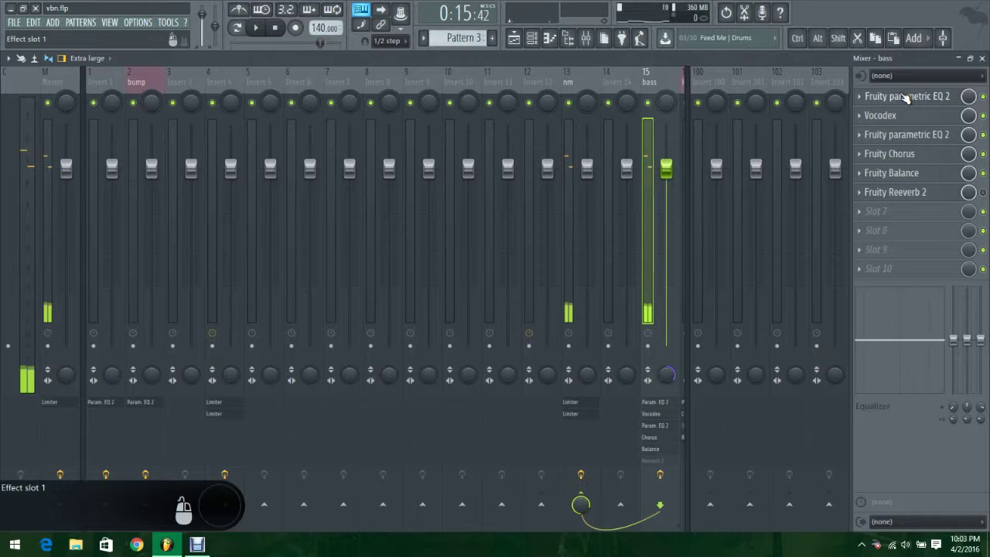
click(902, 96)
click(904, 98)
key(space)
scroll(904, 97, down, 1)
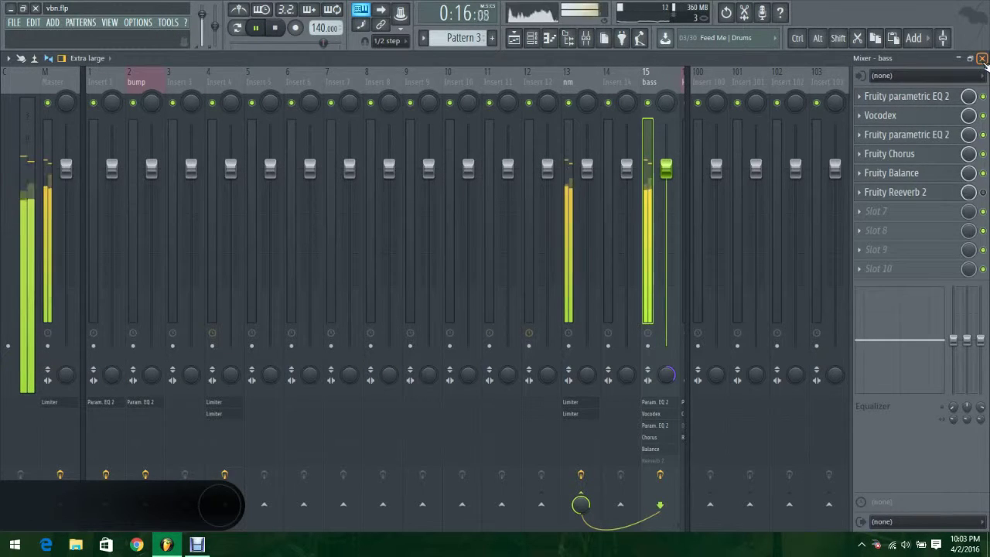
- Return to the playlist and play the selected clips at bar 10 again
key(space)
key(F5)
key(space)
scroll(388, 71, up, 1)
scroll(461, 157, down, 1)
scroll(472, 170, up, 1)
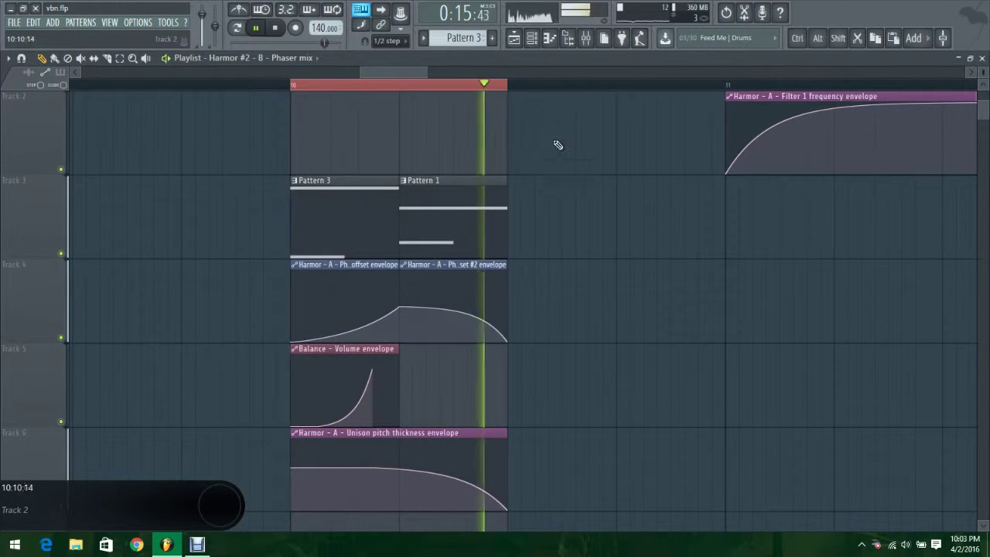
- Compare the mixer effect chains of Insert 1 and the bass track while playing the selection
click(586, 40)
key(space)
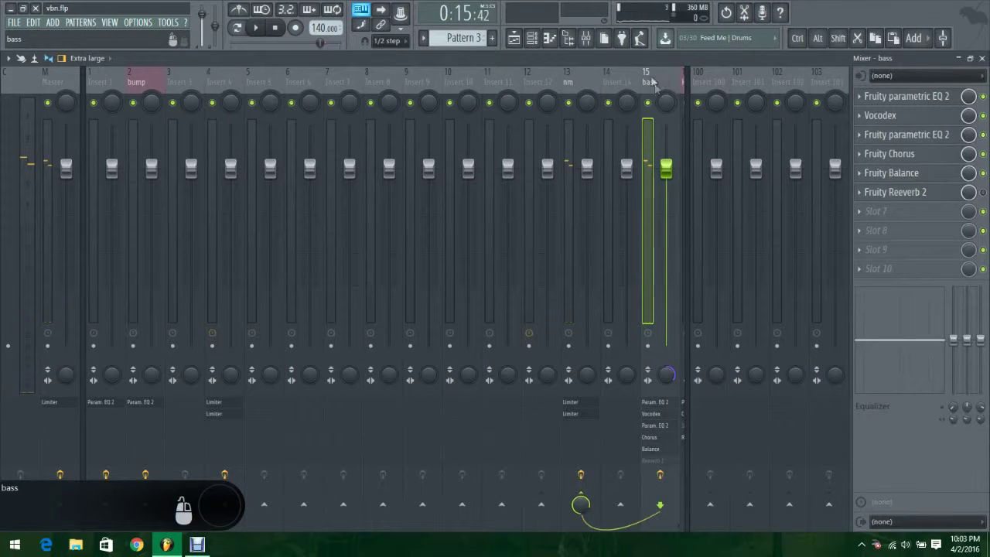
key(space)
click(108, 78)
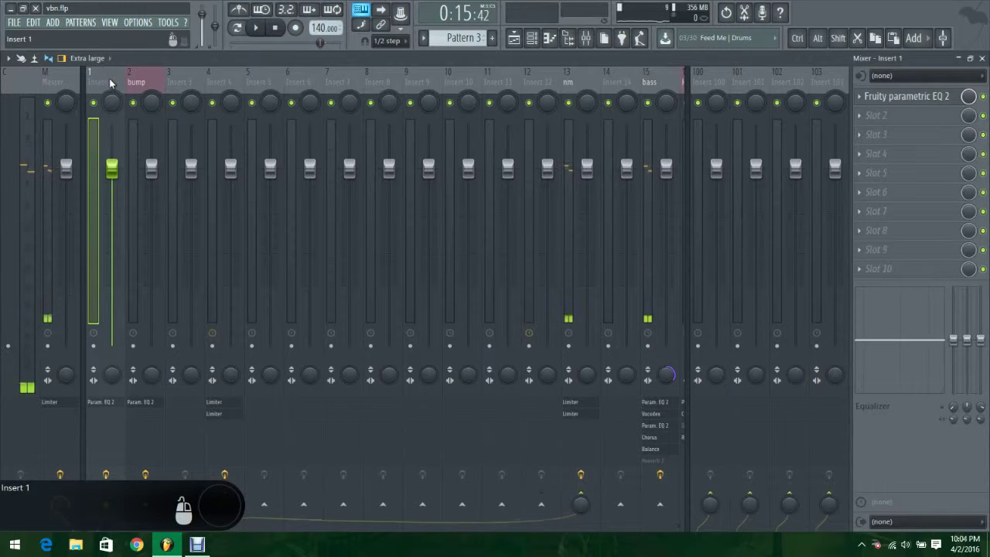
click(649, 80)
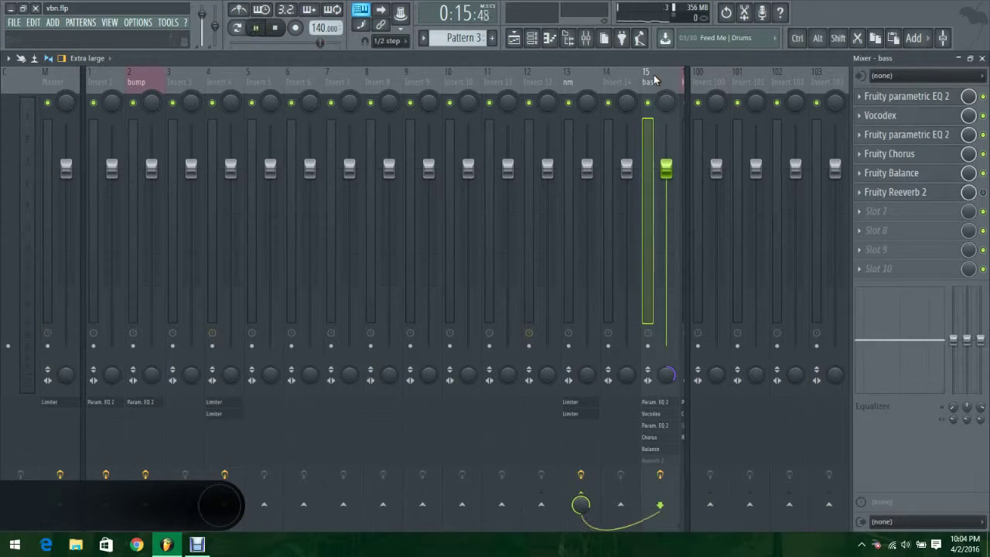
key(space)
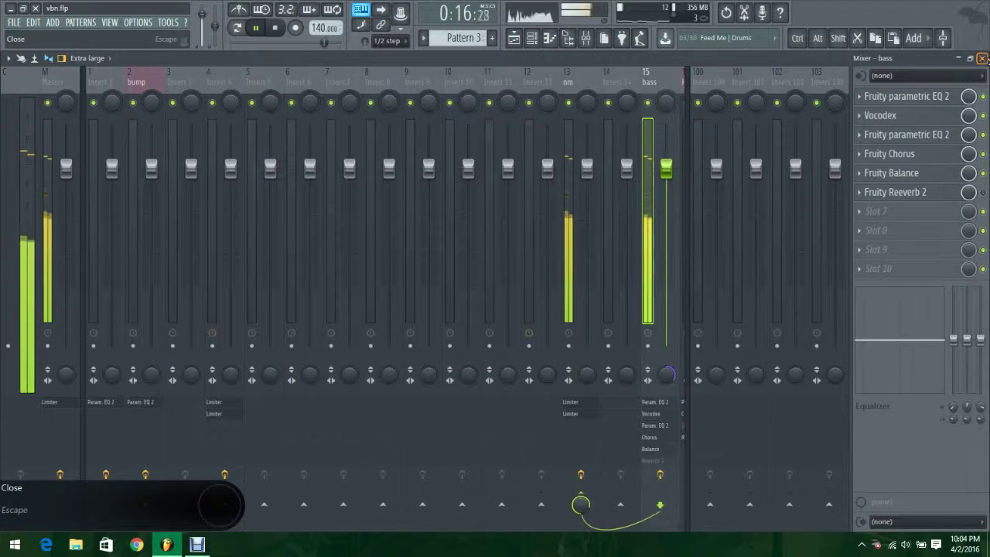
click(981, 58)
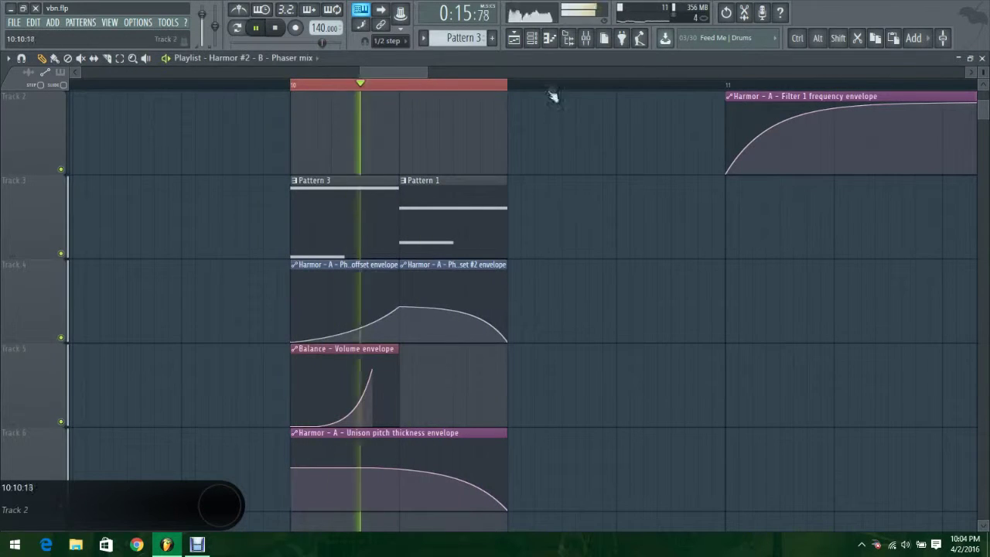
- Inspect and play the Harmor notes of Pattern 3 in the piano roll
click(532, 38)
key(space)
double_click(360, 193)
key(space)
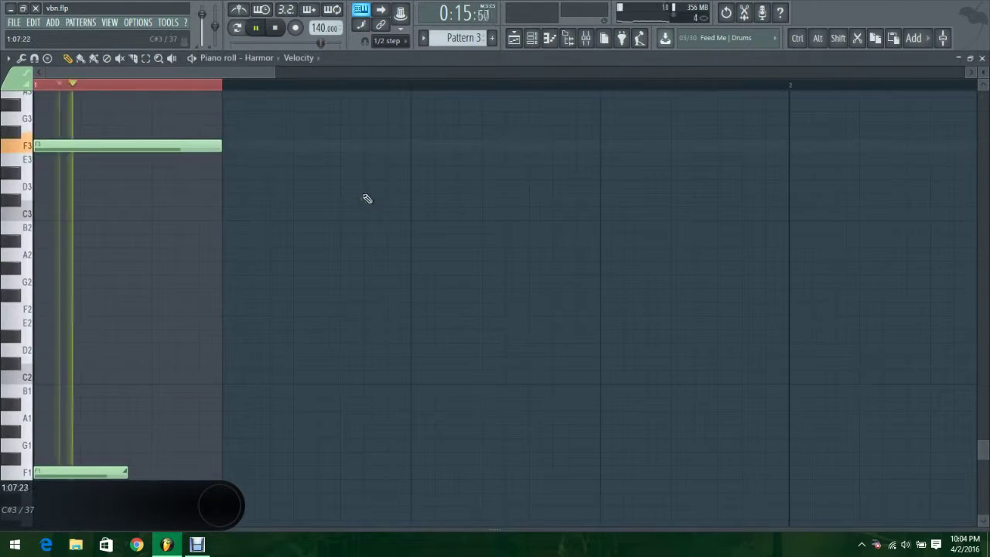
click(981, 58)
- Inspect the notes of Pattern 1 in the piano roll and return to the playlist
double_click(405, 210)
scroll(490, 341, down, 2)
key(space)
click(981, 58)
click(394, 66)
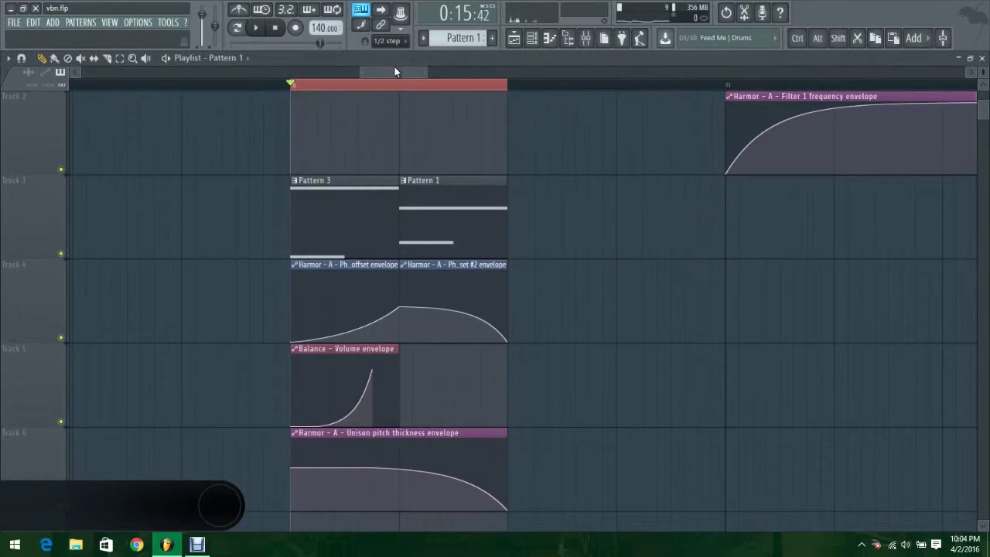
key(space)
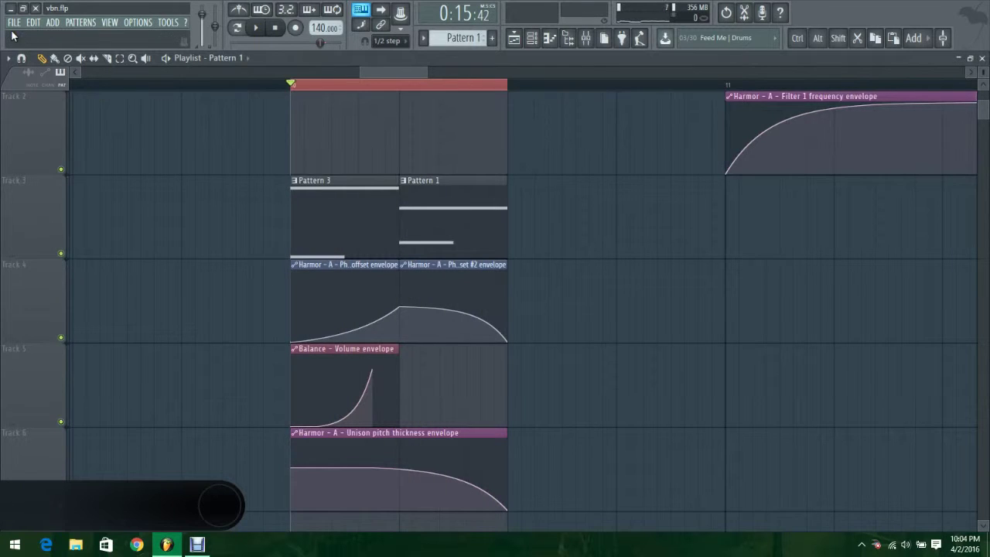